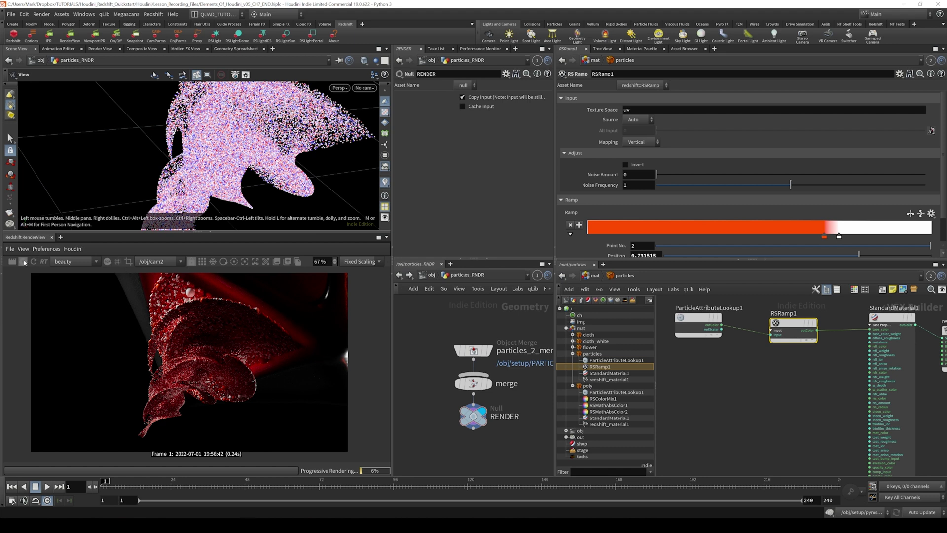
- Stop the interactive render and inspect the particle attributes listed for the particles_2_merge node
{"action": "left_click", "coordinate": [23, 262]}
{"action": "left_click", "coordinate": [443, 351]}
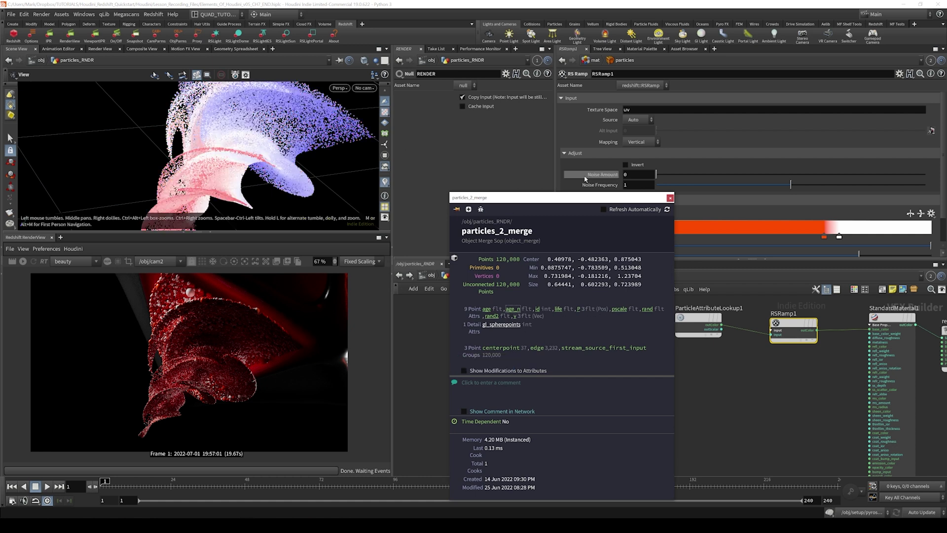
{"action": "mouse_move", "coordinate": [255, 183]}
{"action": "left_mouse_down"}
{"action": "mouse_move", "coordinate": [219, 176]}
{"action": "mouse_move", "coordinate": [254, 182]}
{"action": "left_mouse_up"}
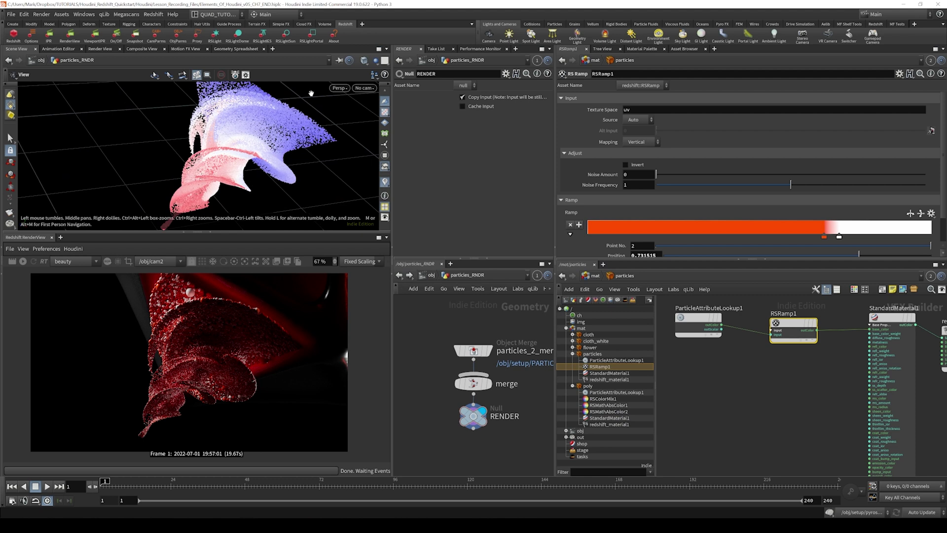
- Save the scene and add a second RS Point Attribute node below the existing one in the particles material network
{"action": "key", "text": "ctrl+s"}
{"action": "scroll", "coordinate": [838, 351], "scroll_direction": "down", "scroll_amount": 3}
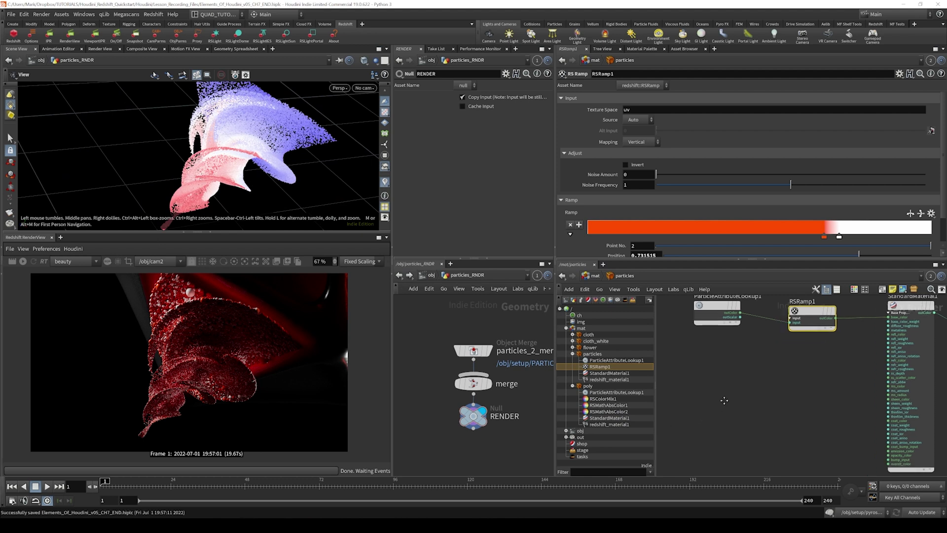
{"action": "key", "text": "Tab"}
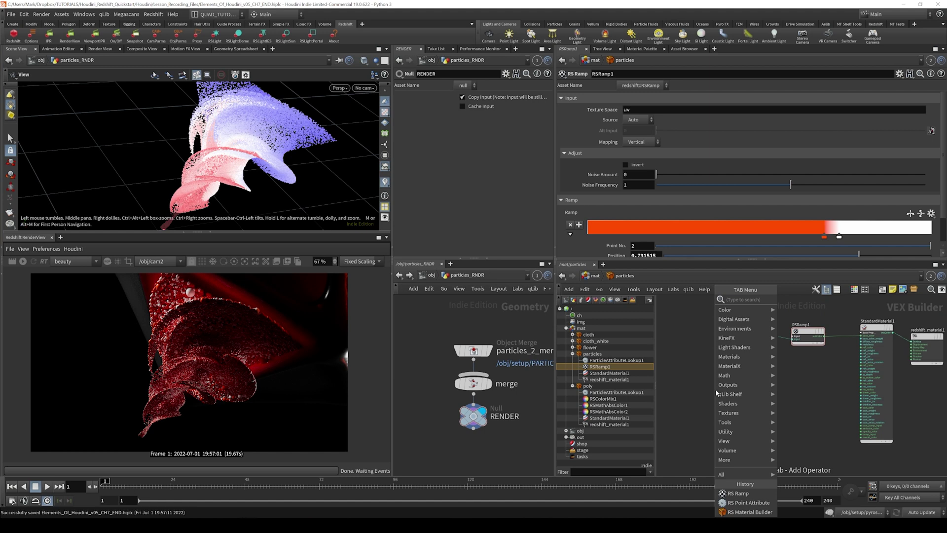
{"action": "key", "text": "Escape"}
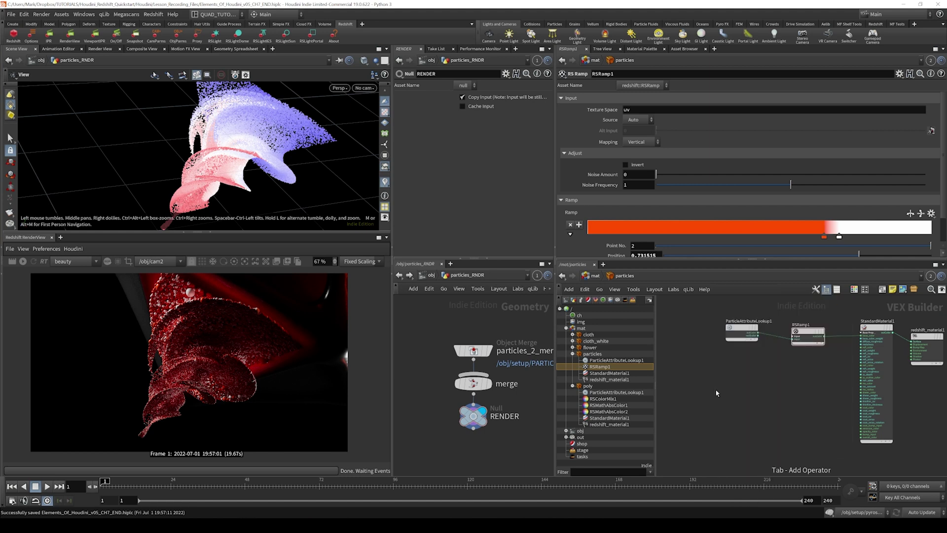
{"action": "left_click", "coordinate": [699, 389]}
{"action": "left_click", "coordinate": [757, 321]}
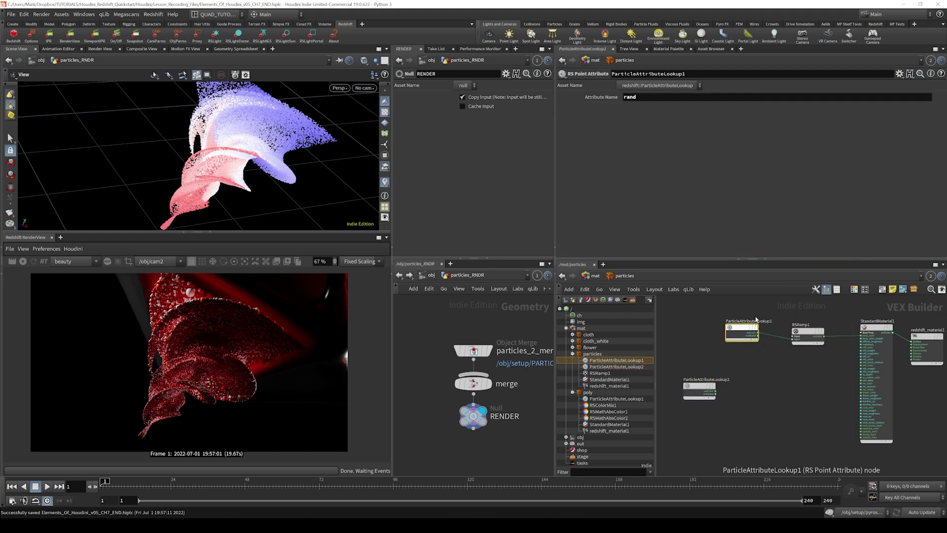
{"action": "scroll", "coordinate": [758, 311], "scroll_direction": "up", "scroll_amount": 5}
{"action": "middle_click_drag", "start_coordinate": [664, 444], "coordinate": [774, 353]}
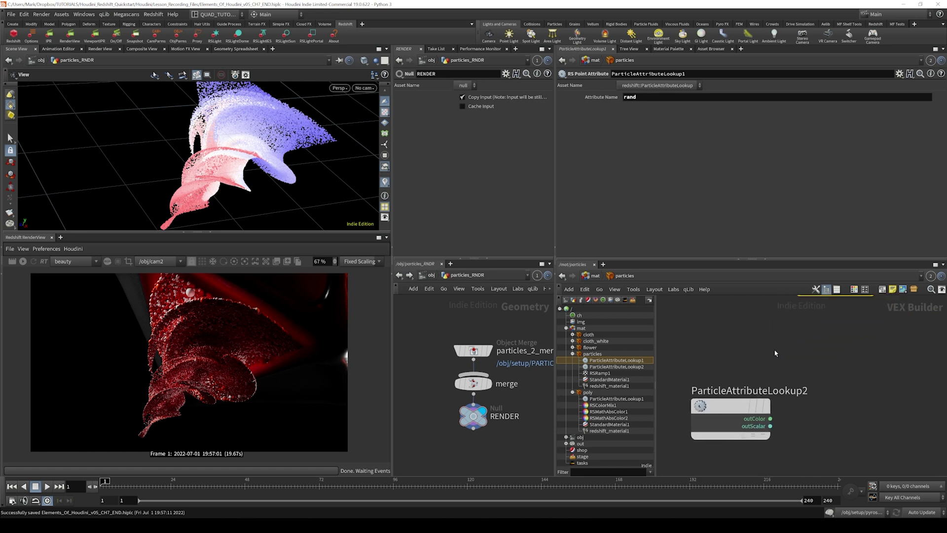
{"action": "left_click", "coordinate": [755, 407]}
{"action": "key", "text": "Tab"}
{"action": "type", "text": "par"}
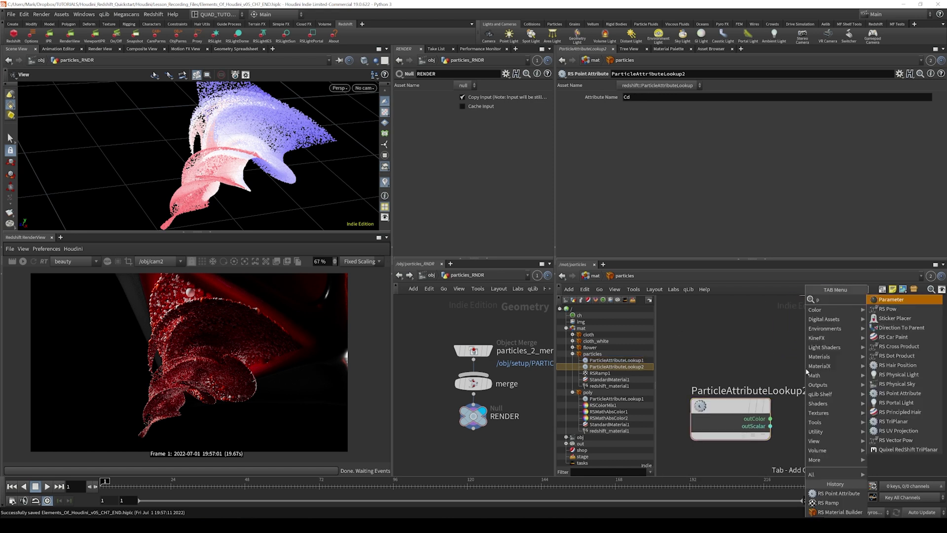
{"action": "key", "text": "BackSpace"}
{"action": "key", "text": "BackSpace"}
{"action": "key", "text": "BackSpace"}
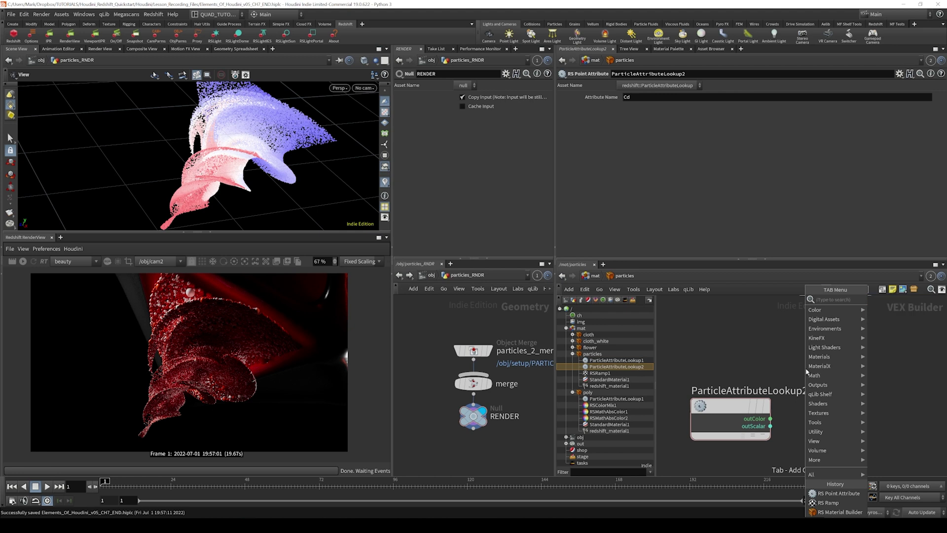
{"action": "type", "text": "point"}
{"action": "key", "text": "Escape"}
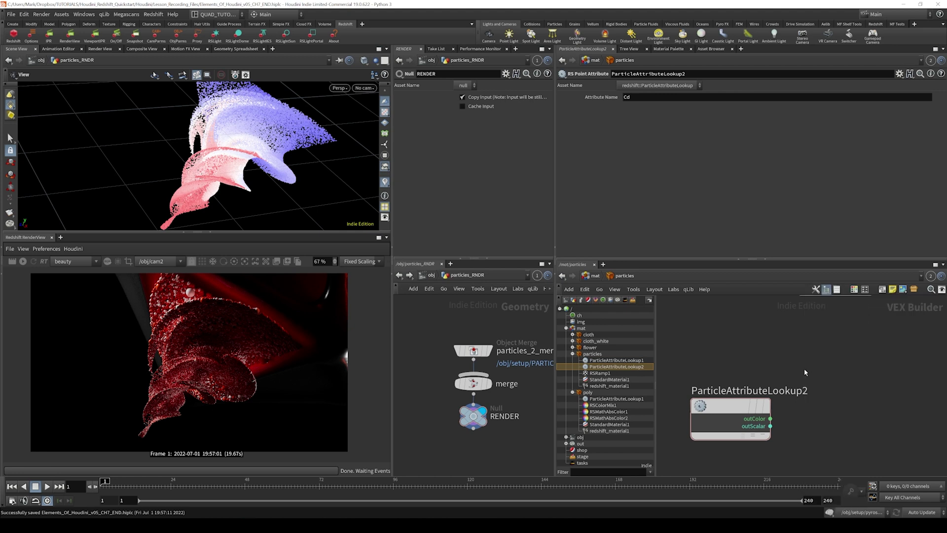
- Reposition the new ParticleAttributeLookup2 node slightly and set its attribute name to age_n
{"action": "key", "text": "h"}
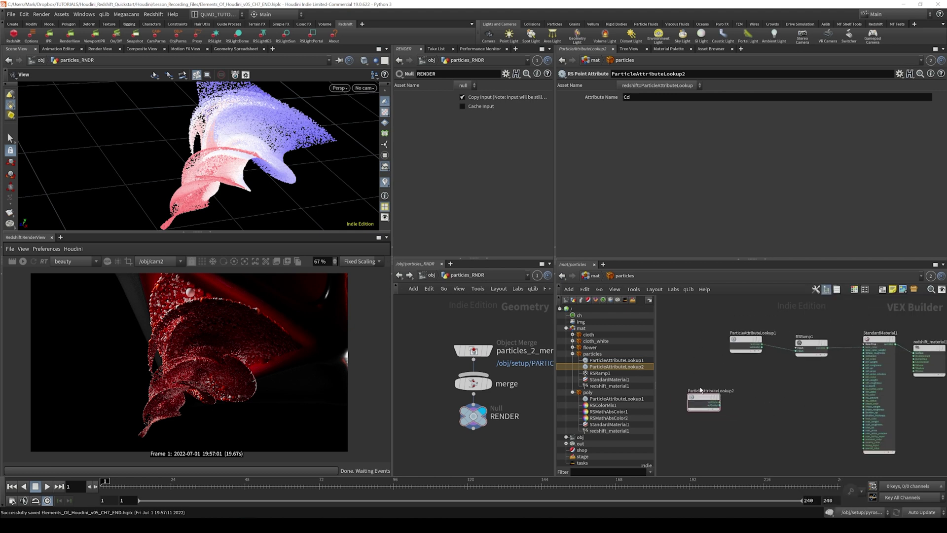
{"action": "left_click_drag", "start_coordinate": [704, 401], "coordinate": [713, 403]}
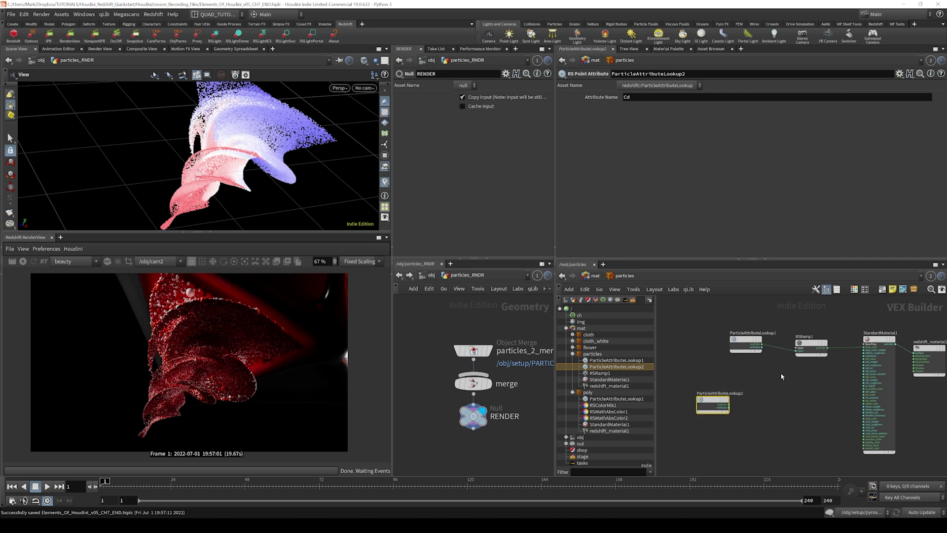
{"action": "left_click", "coordinate": [639, 98]}
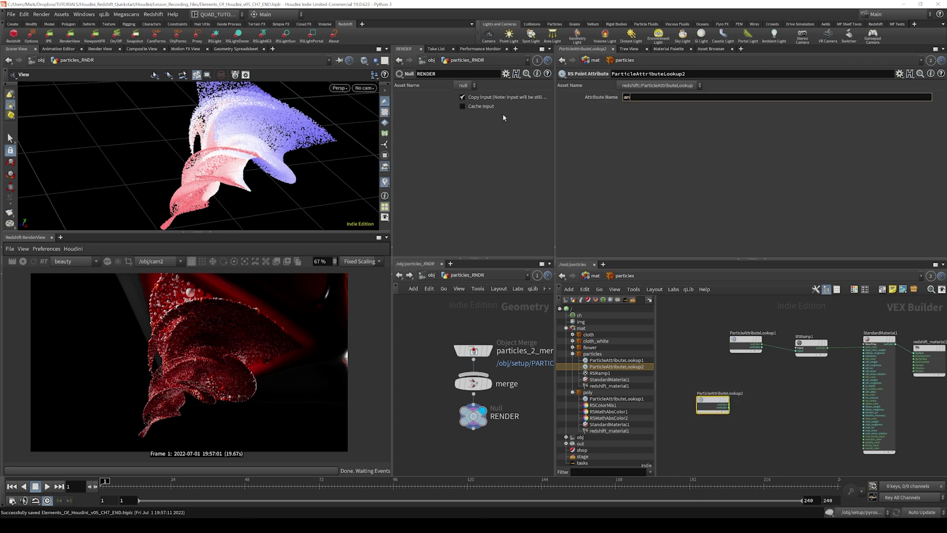
{"action": "type", "text": "age_n"}
{"action": "key", "text": "Return"}
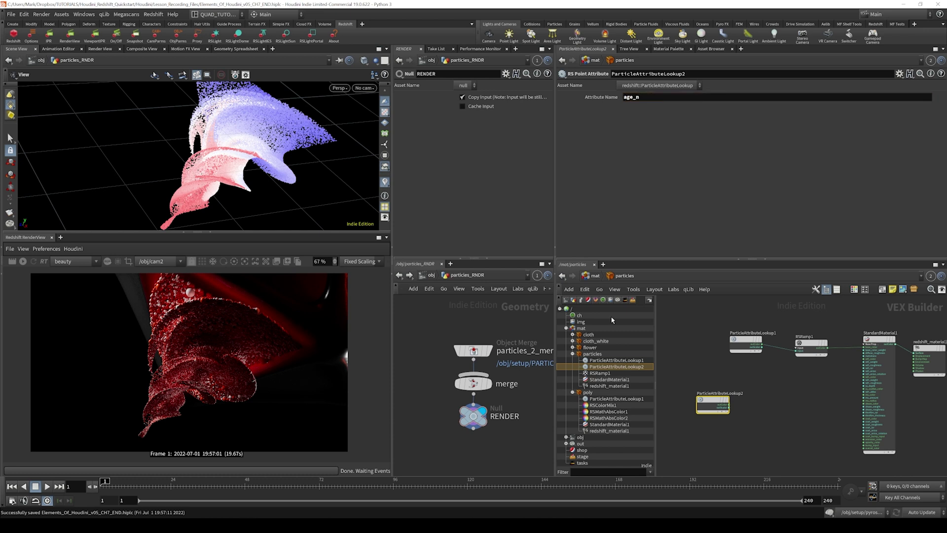
- Add a new RS Ramp node between ParticleAttributeLookup2 and the standard material
{"action": "left_click", "coordinate": [800, 417]}
{"action": "key", "text": "Tab"}
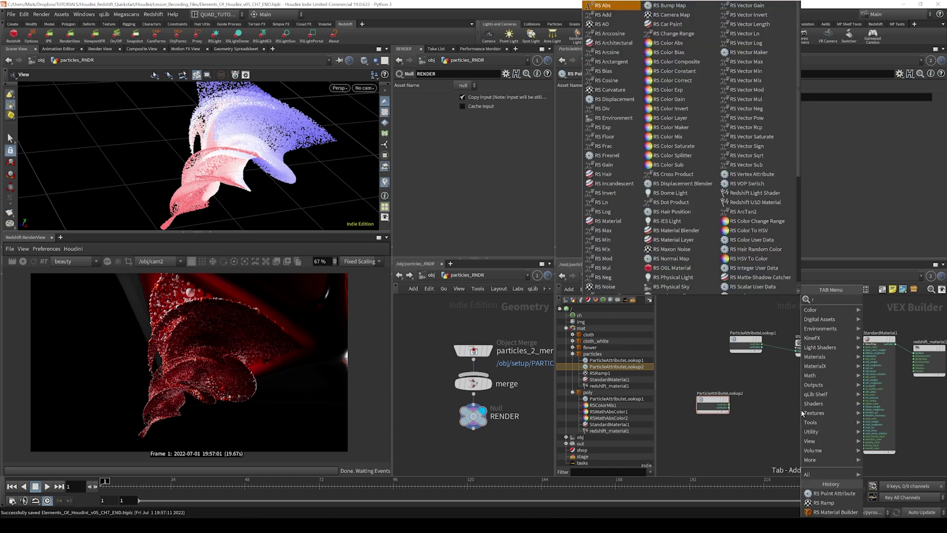
{"action": "key", "text": "Return"}
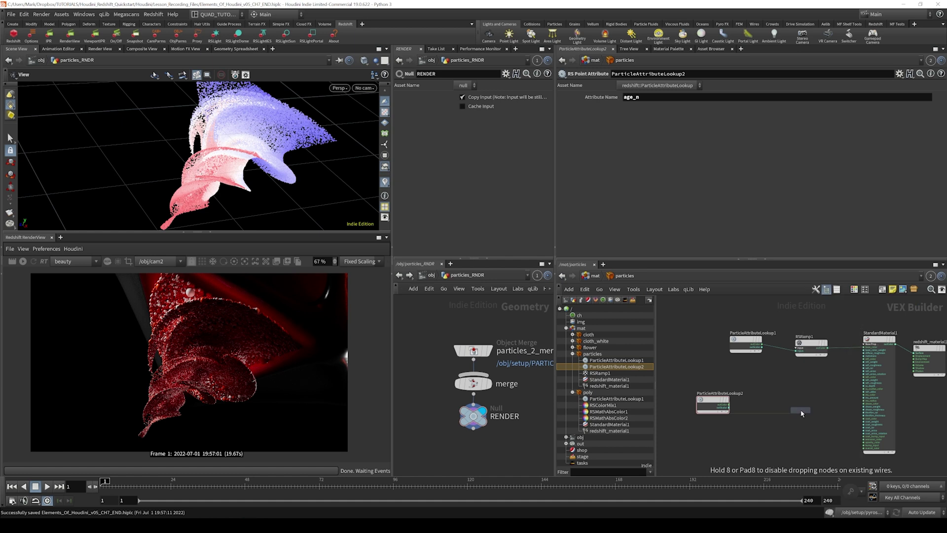
{"action": "left_click", "coordinate": [774, 413]}
{"action": "scroll", "coordinate": [738, 407], "scroll_direction": "up", "scroll_amount": 3}
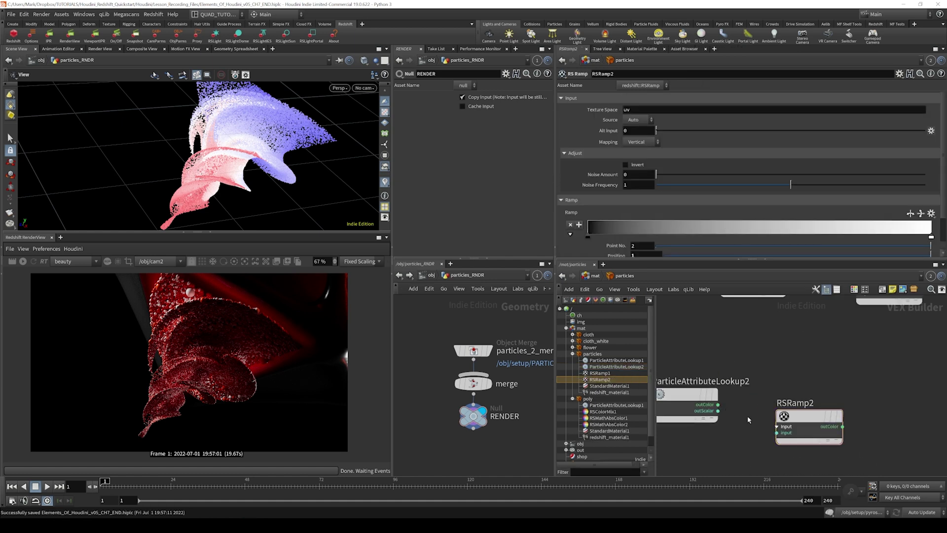
- Connect ParticleAttributeLookup2's outScalar to RSRamp2's alternate input, and the ramp's outColor to the standard material's emission_color
{"action": "left_click", "coordinate": [718, 411]}
{"action": "left_click", "coordinate": [777, 432]}
{"action": "left_click", "coordinate": [842, 426]}
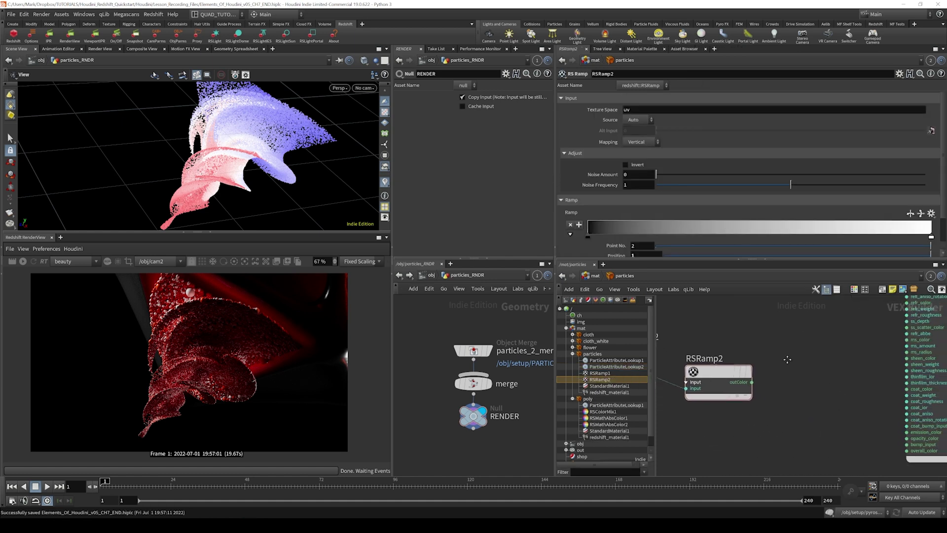
{"action": "middle_click_drag", "start_coordinate": [843, 422], "coordinate": [778, 406]}
{"action": "left_click", "coordinate": [819, 411]}
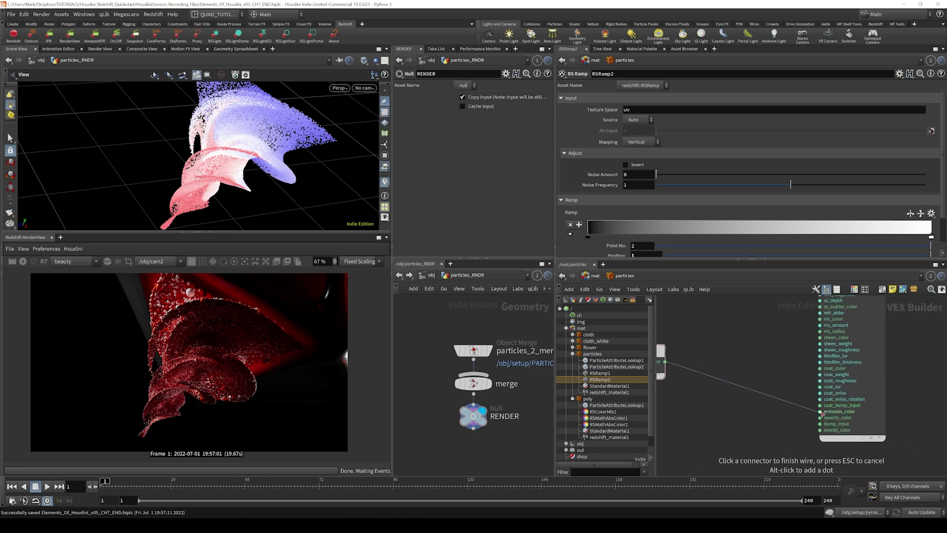
- Set the emission weight of StandardMaterial1 to 2
{"action": "left_click", "coordinate": [848, 438]}
{"action": "scroll", "coordinate": [583, 224], "scroll_direction": "down", "scroll_amount": 15}
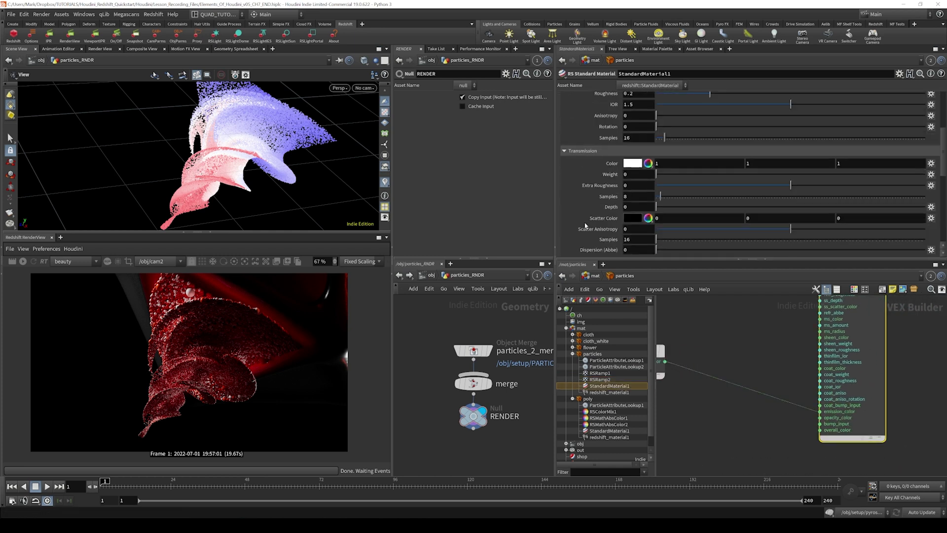
{"action": "scroll", "coordinate": [582, 222], "scroll_direction": "down", "scroll_amount": 3}
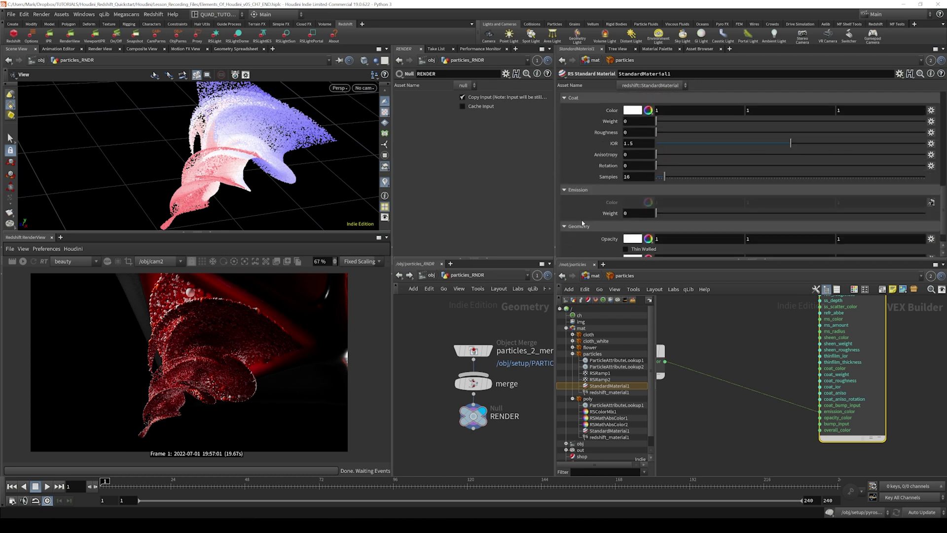
{"action": "left_click", "coordinate": [636, 191]}
{"action": "type", "text": "2"}
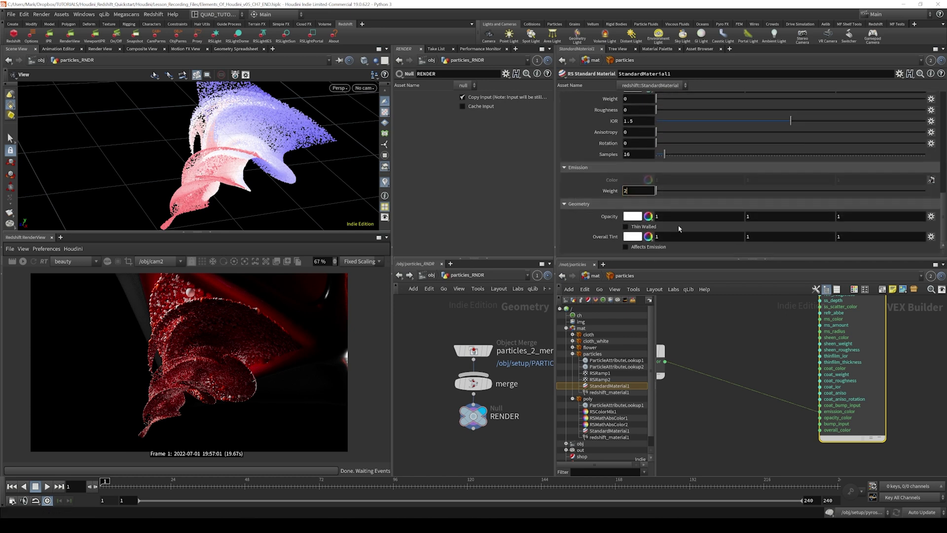
{"action": "key", "text": "Return"}
- Change the starting color of RSRamp2 to a red-orange with RGB 1, 0.077, 0
{"action": "middle_click_drag", "start_coordinate": [739, 324], "coordinate": [781, 329]}
{"action": "scroll", "coordinate": [781, 329], "scroll_direction": "down", "scroll_amount": 3}
{"action": "left_click", "coordinate": [730, 354]}
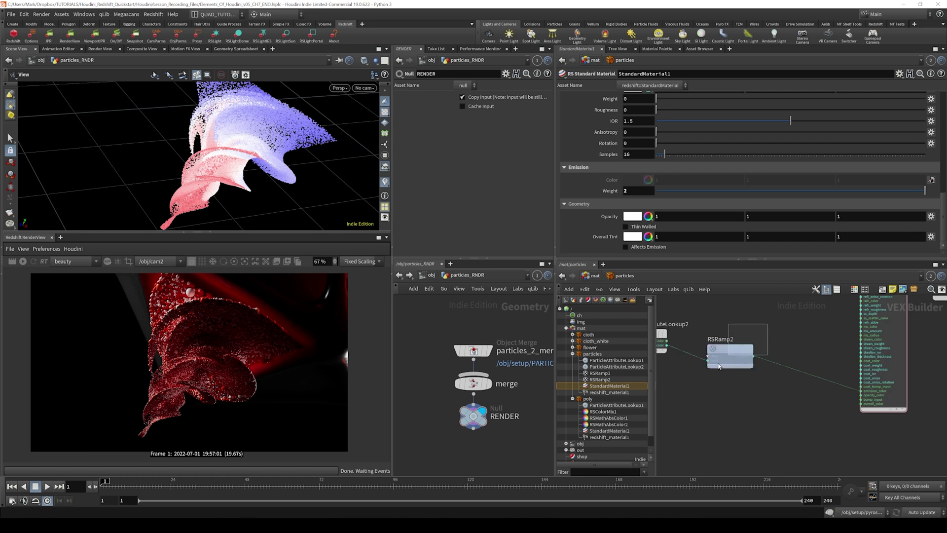
{"action": "double_click", "coordinate": [589, 239]}
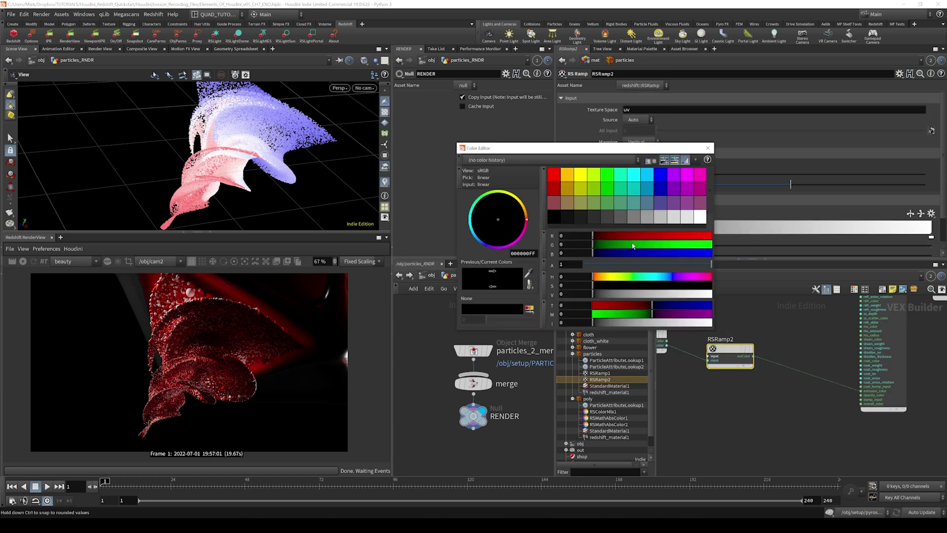
{"action": "left_click", "coordinate": [568, 173]}
{"action": "left_click_drag", "start_coordinate": [647, 246], "coordinate": [605, 245]}
{"action": "left_click", "coordinate": [708, 148]}
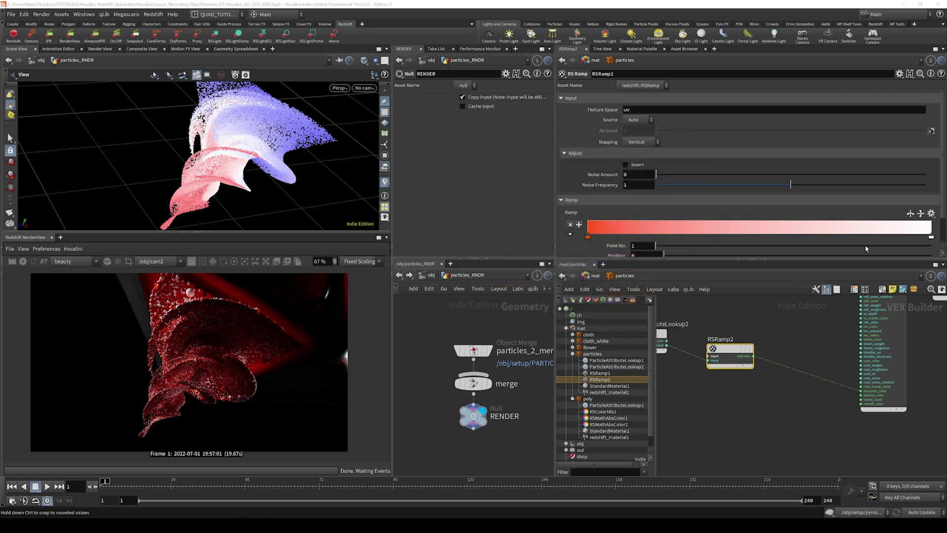
- Change the end color of RSRamp2 to a yellow-orange with RGB 1, 0.5, 0
{"action": "double_click", "coordinate": [932, 237]}
{"action": "left_click", "coordinate": [570, 185]}
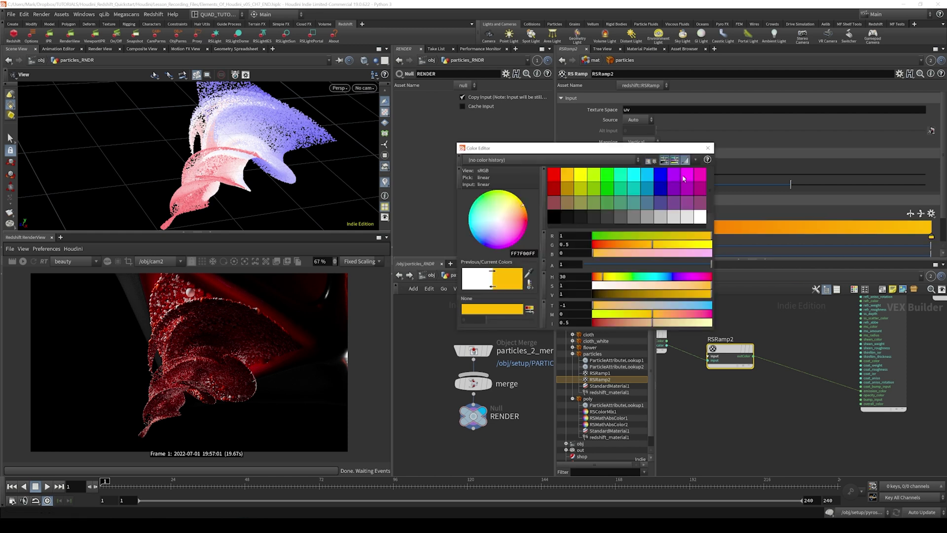
{"action": "left_click", "coordinate": [708, 148]}
- Start the interactive render and examine the emission colors on the particles up close
{"action": "left_click", "coordinate": [23, 261]}
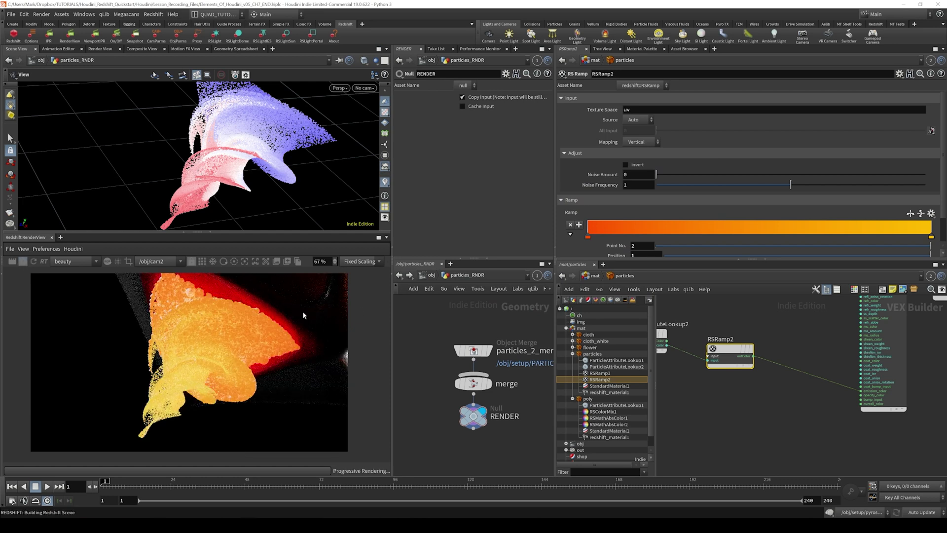
{"action": "scroll", "coordinate": [183, 353], "scroll_direction": "up", "scroll_amount": 3}
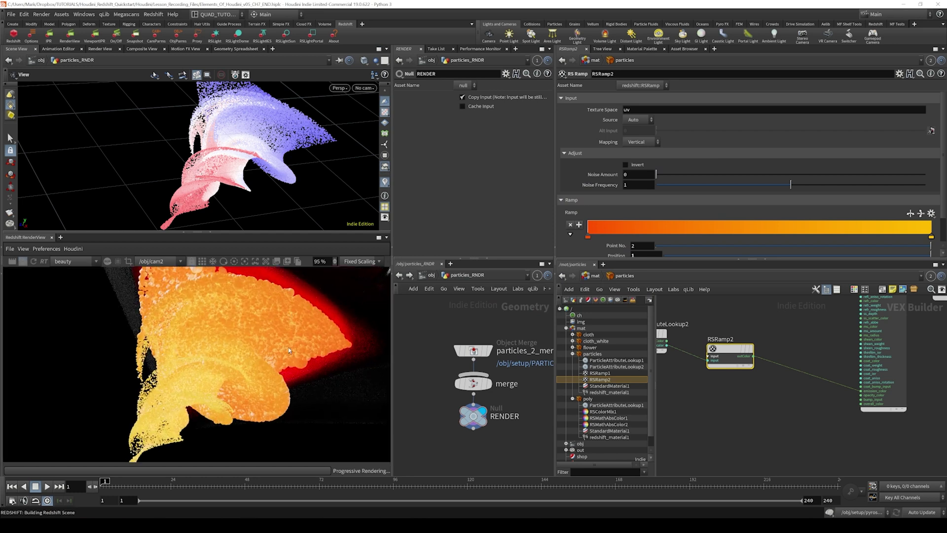
{"action": "scroll", "coordinate": [212, 315], "scroll_direction": "down", "scroll_amount": 2}
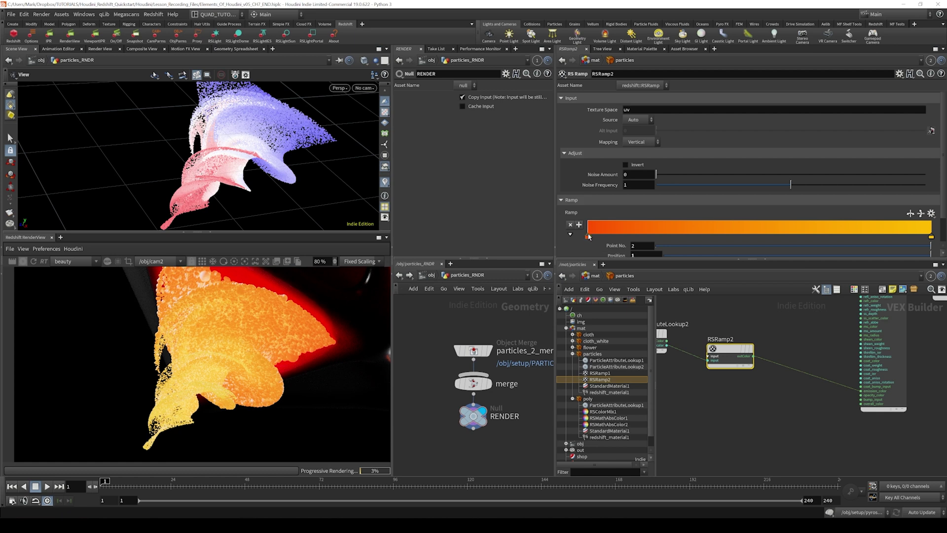
- Swap the RSRamp2 colors so yellow-orange sits at the start and red-orange at position about 0.18
{"action": "left_click_drag", "start_coordinate": [589, 237], "coordinate": [791, 237]}
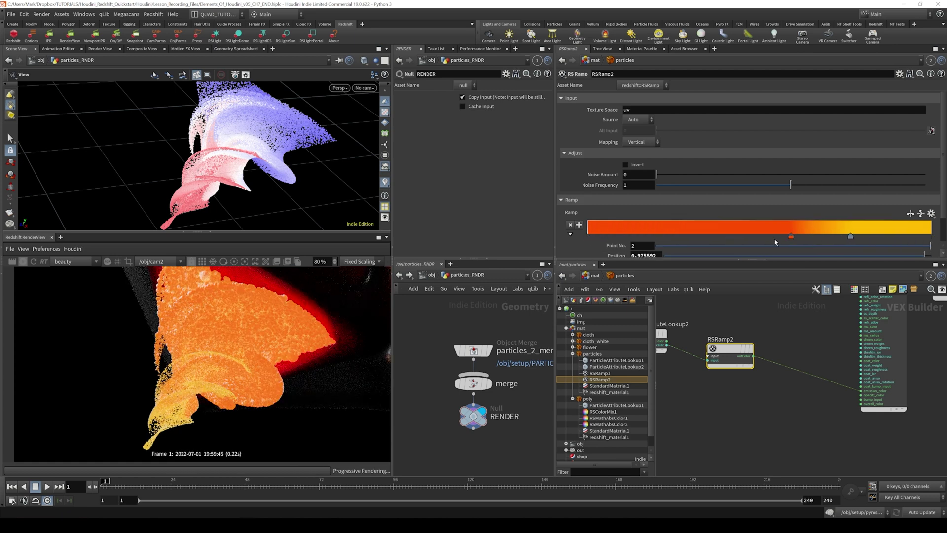
{"action": "left_click_drag", "start_coordinate": [850, 237], "coordinate": [605, 237]}
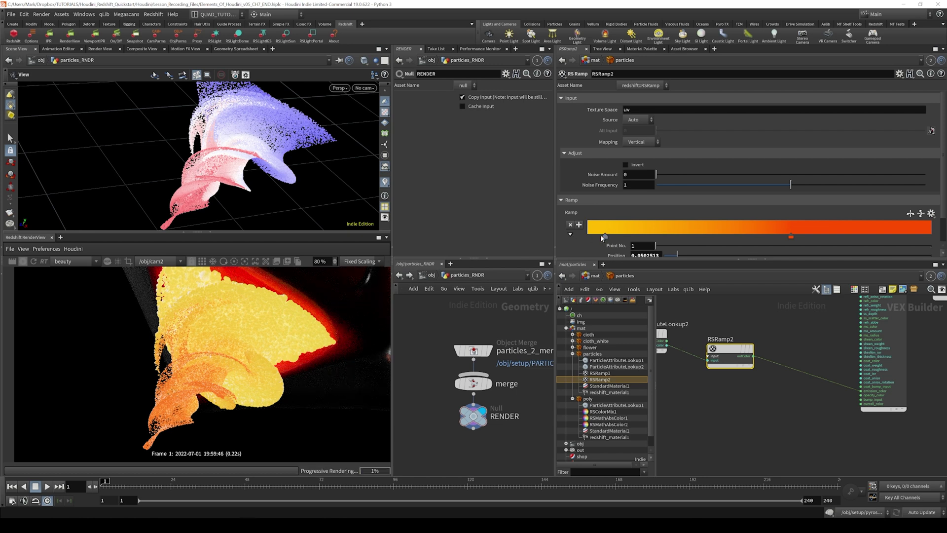
{"action": "left_click_drag", "start_coordinate": [603, 237], "coordinate": [588, 237]}
{"action": "left_click_drag", "start_coordinate": [791, 237], "coordinate": [651, 240]}
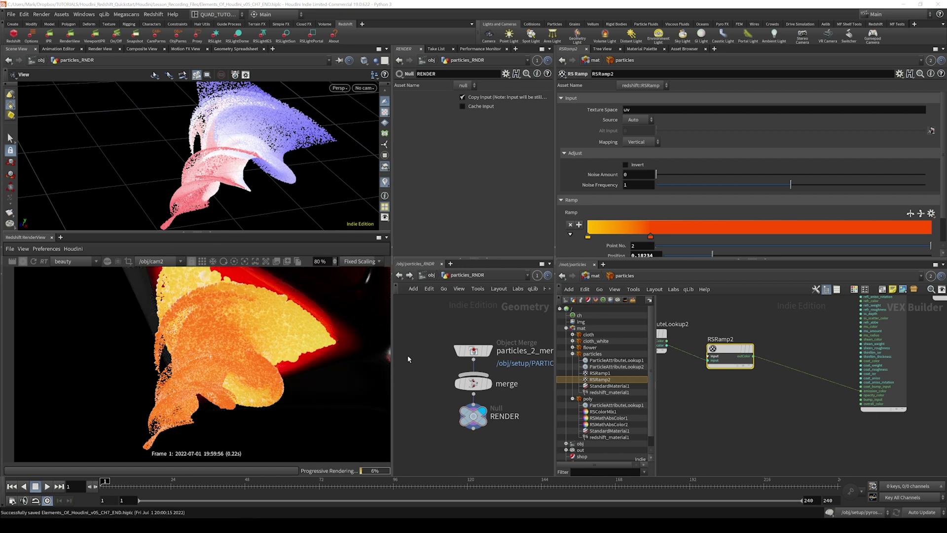
- Review RSRamp2's settings and StandardMaterial1's emission weight, checking how the ramp feeds the material's emission color
{"action": "scroll", "coordinate": [578, 168], "scroll_direction": "down", "scroll_amount": 1}
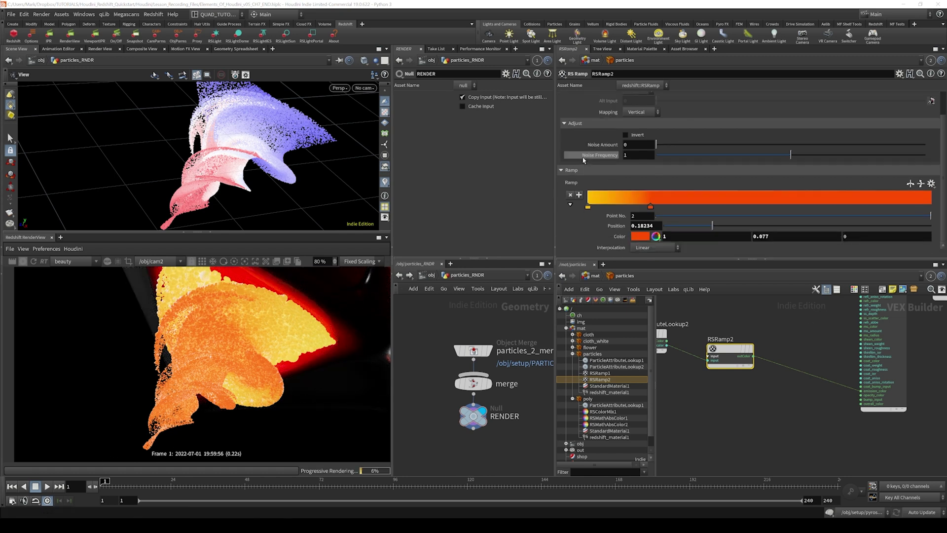
{"action": "scroll", "coordinate": [575, 220], "scroll_direction": "up", "scroll_amount": 1}
{"action": "left_click", "coordinate": [897, 362]}
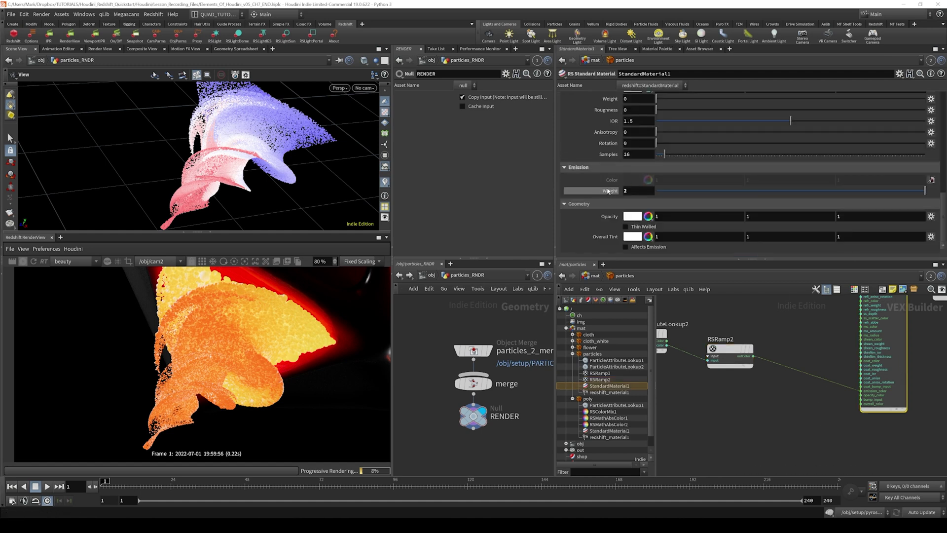
{"action": "scroll", "coordinate": [700, 423], "scroll_direction": "up", "scroll_amount": 4}
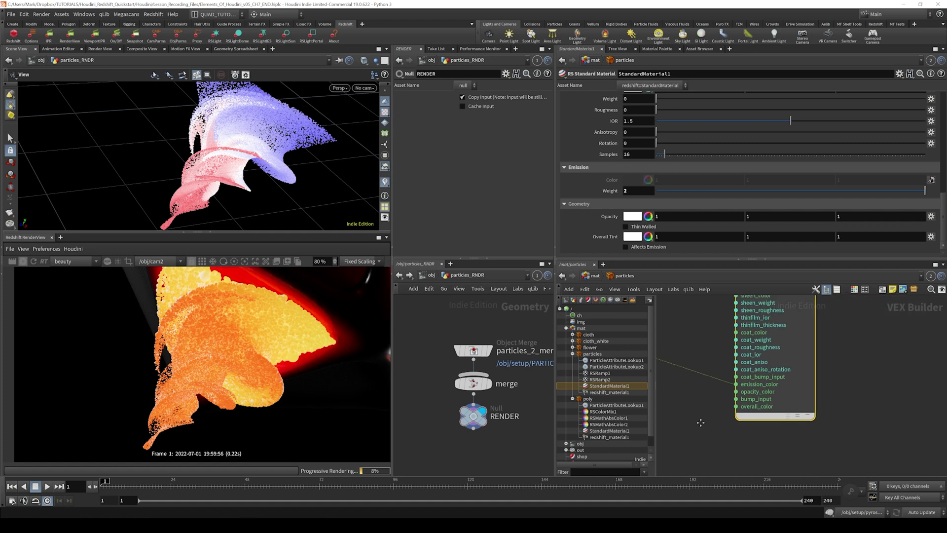
{"action": "middle_click_drag", "start_coordinate": [701, 423], "coordinate": [717, 423]}
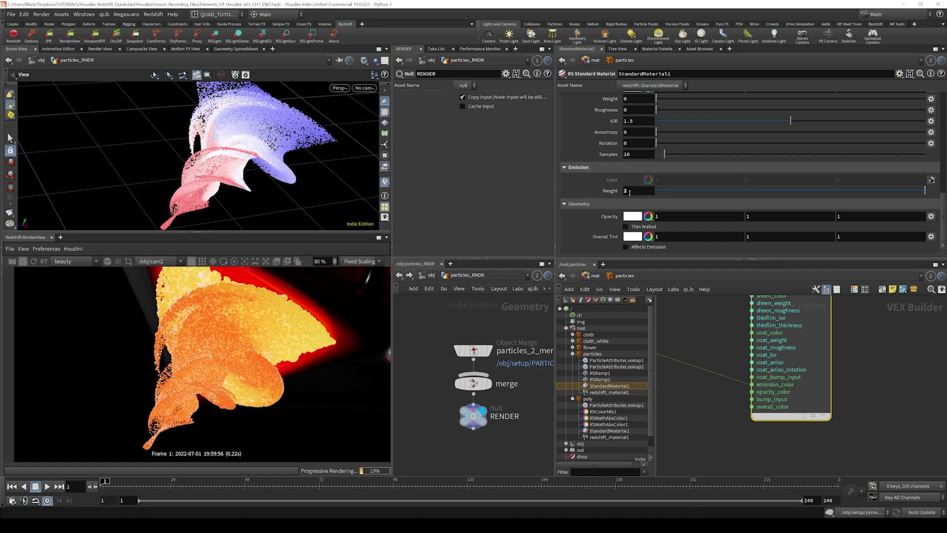
{"action": "scroll", "coordinate": [861, 407], "scroll_direction": "down", "scroll_amount": 5}
{"action": "left_click_drag", "start_coordinate": [759, 379], "coordinate": [751, 369]}
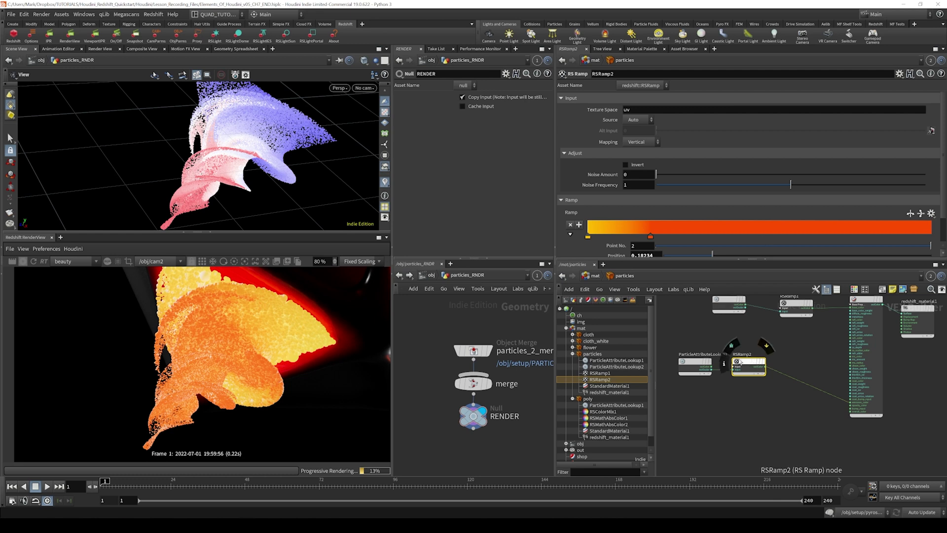
{"action": "left_click", "coordinate": [787, 390]}
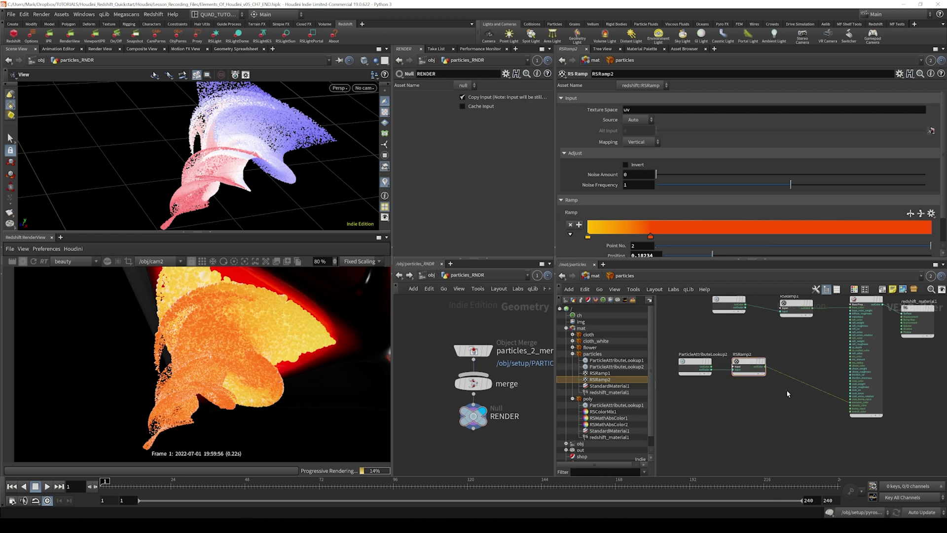
- Move ParticleAttributeLookup2 and RSRamp2 together away from StandardMaterial1 to make room for another node
{"action": "middle_click_drag", "start_coordinate": [772, 397], "coordinate": [830, 404]}
{"action": "left_click_drag", "start_coordinate": [831, 400], "coordinate": [670, 362]}
{"action": "left_click_drag", "start_coordinate": [808, 373], "coordinate": [746, 374]}
{"action": "left_click", "coordinate": [747, 373]}
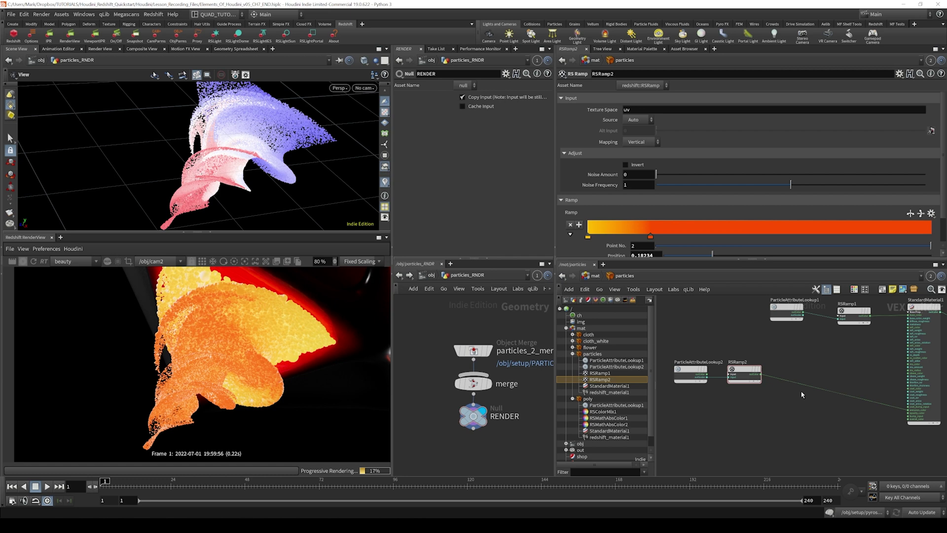
- Insert an RS Color Composite node on the connection between RSRamp2 and the material's emission color, using RSRamp2 as its base color
{"action": "key", "text": "Tab"}
{"action": "type", "text": "rs compo"}
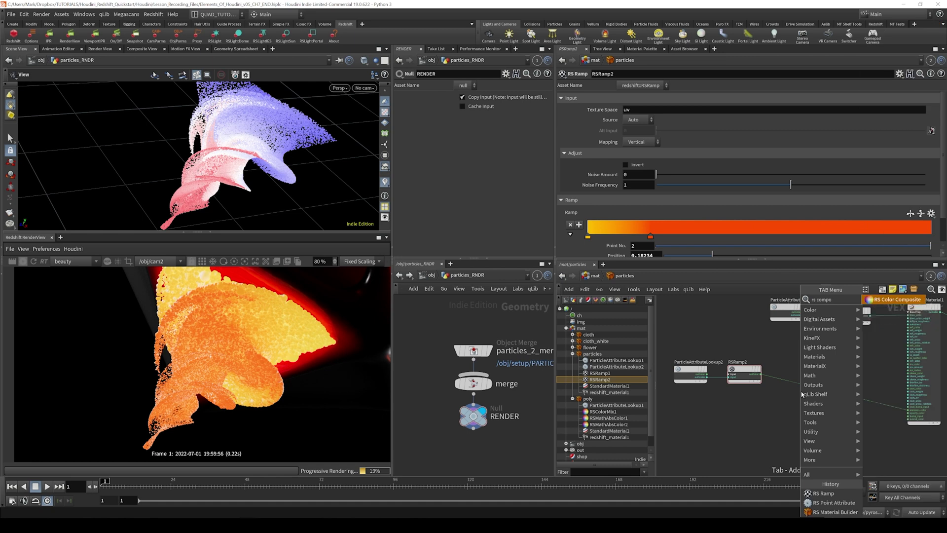
{"action": "key", "text": "Return"}
{"action": "left_click", "coordinate": [801, 394]}
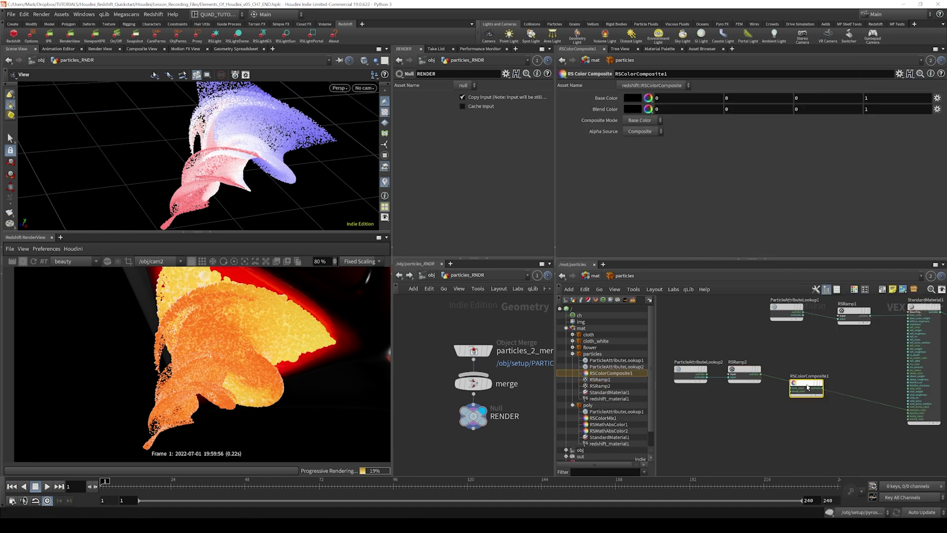
{"action": "key", "text": "f"}
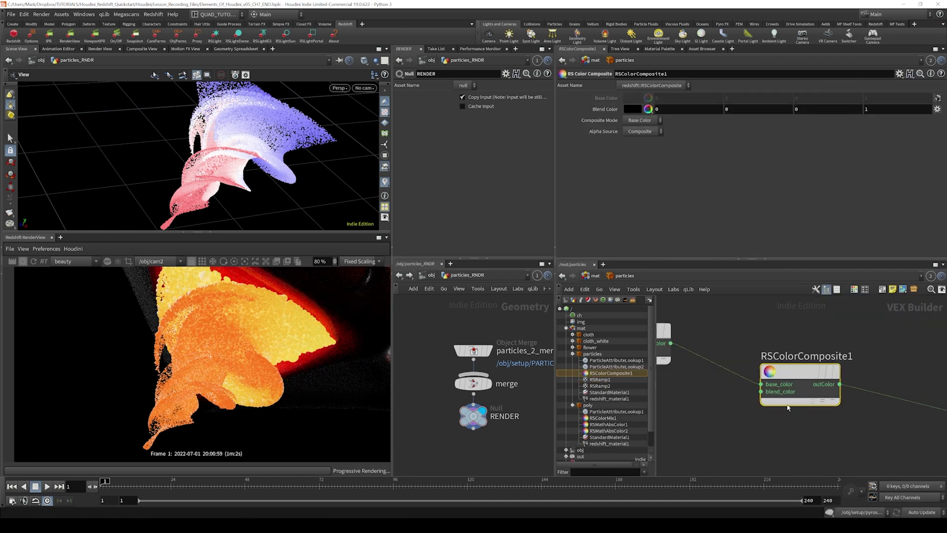
- Duplicate RSRamp2 with its attribute input still connected and wire the copy's color output into RSColorComposite1's blend_color
{"action": "middle_click_drag", "start_coordinate": [757, 410], "coordinate": [787, 404]}
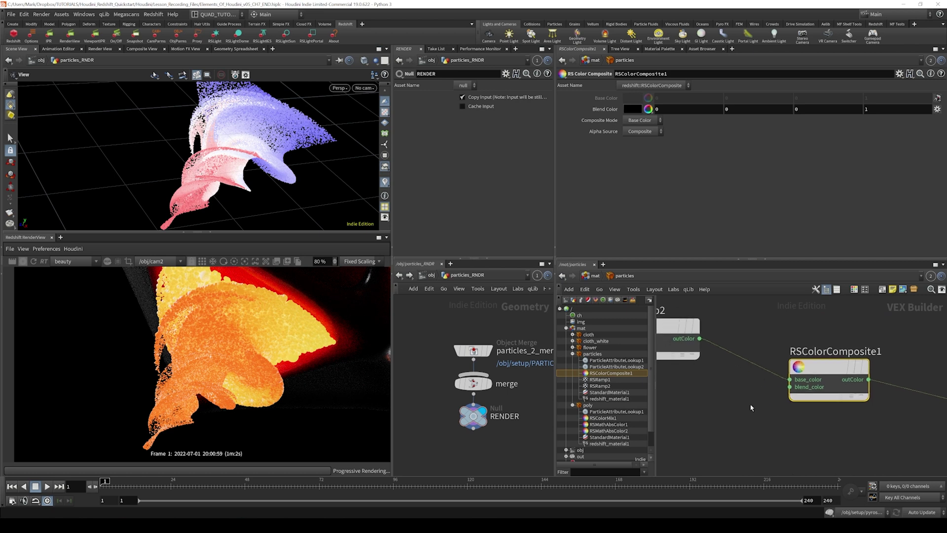
{"action": "middle_click_drag", "start_coordinate": [741, 426], "coordinate": [812, 400]}
{"action": "scroll", "coordinate": [798, 403], "scroll_direction": "down", "scroll_amount": 4}
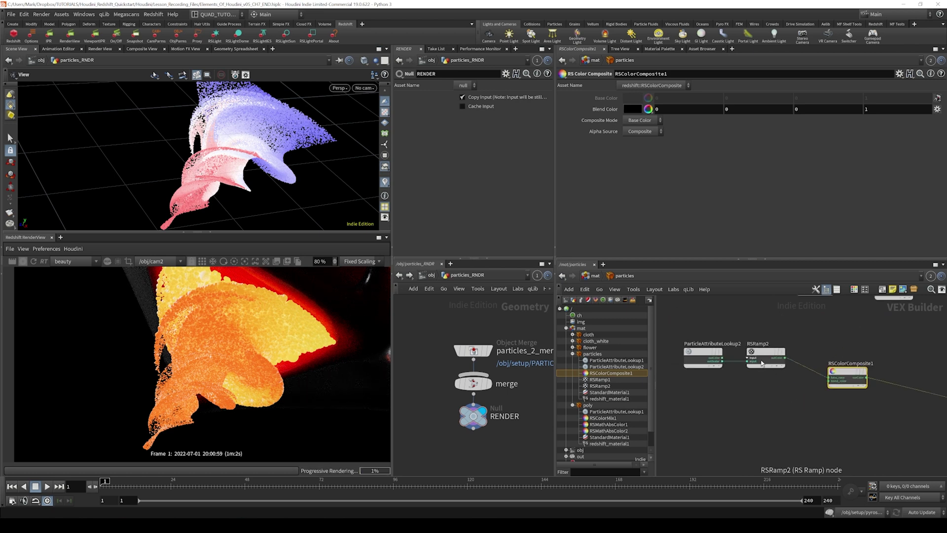
{"action": "mouse_move", "coordinate": [764, 353]}
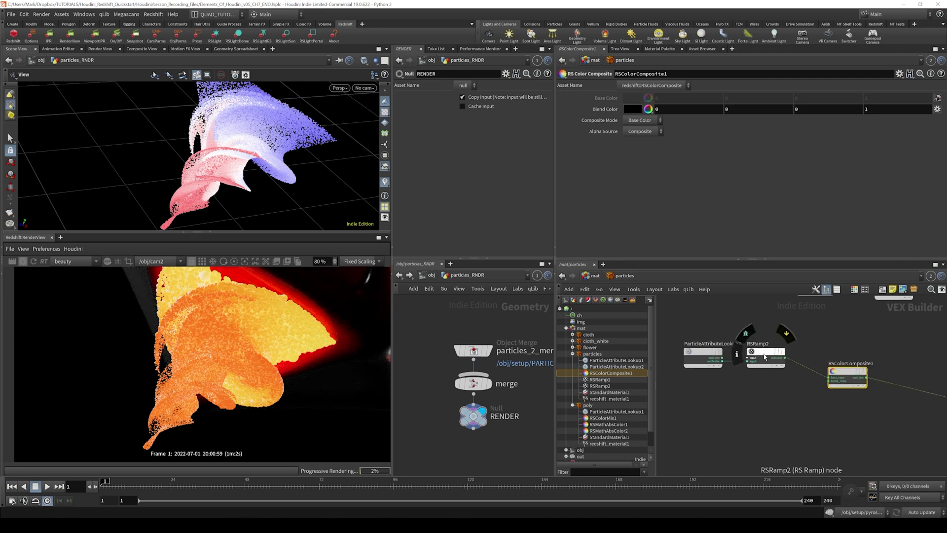
{"action": "left_click_drag", "start_coordinate": [764, 357], "coordinate": [764, 399], "text": "alt"}
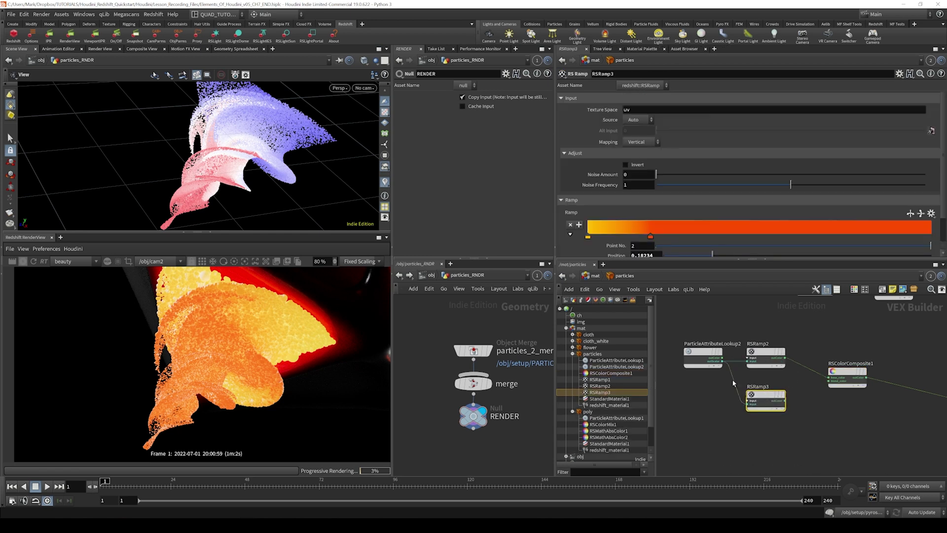
{"action": "scroll", "coordinate": [806, 397], "scroll_direction": "up", "scroll_amount": 2}
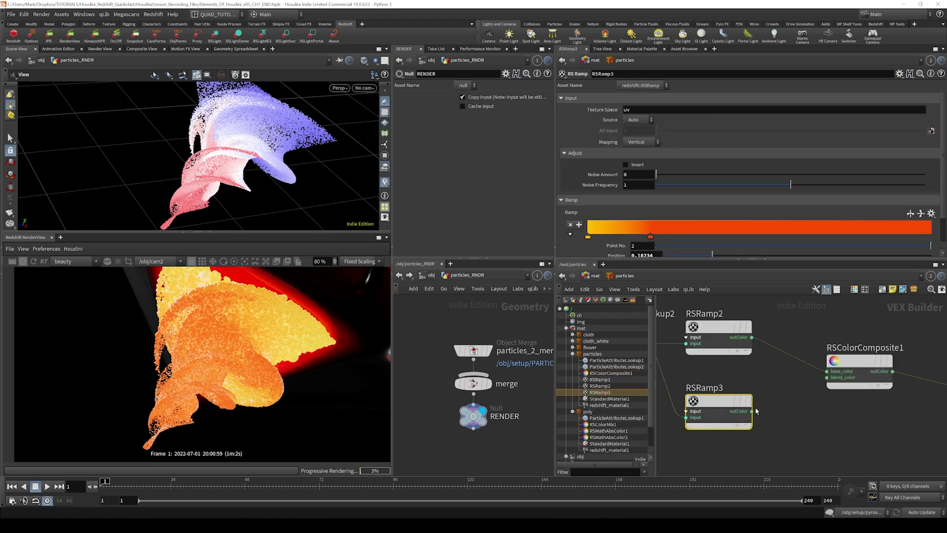
{"action": "left_click_drag", "start_coordinate": [753, 411], "coordinate": [826, 378]}
{"action": "middle_click_drag", "start_coordinate": [748, 453], "coordinate": [770, 448]}
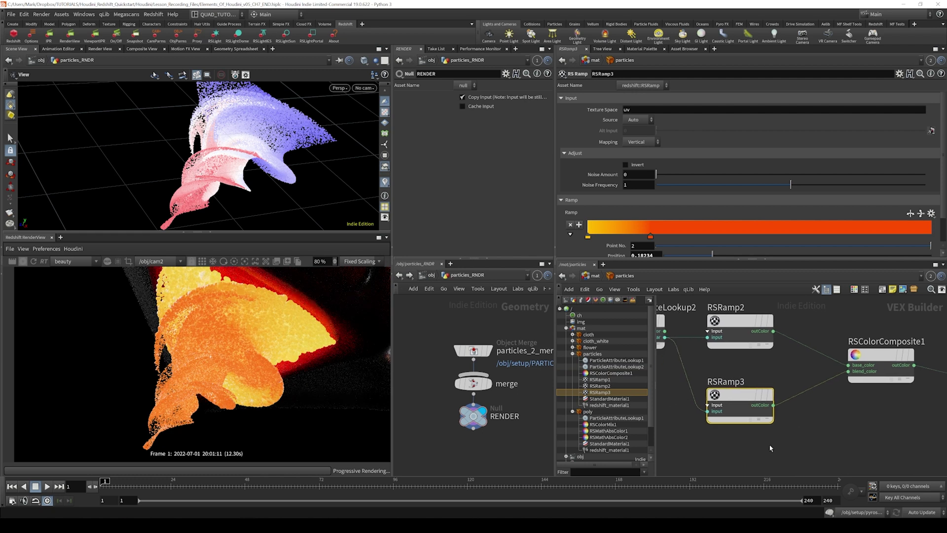
- Apply the Grayscale preset to RSRamp3's ramp and save the scene
{"action": "left_click", "coordinate": [932, 214]}
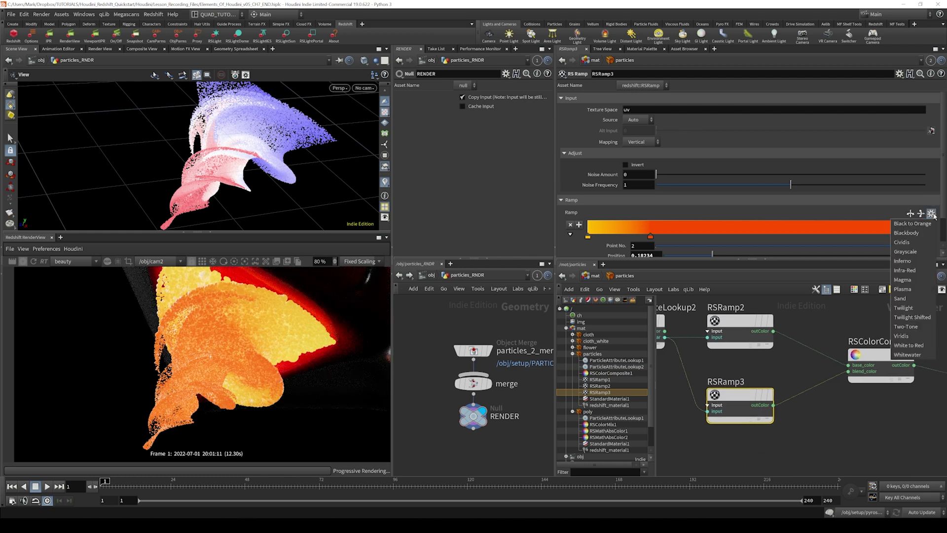
{"action": "left_click", "coordinate": [934, 216]}
{"action": "left_click", "coordinate": [934, 216]}
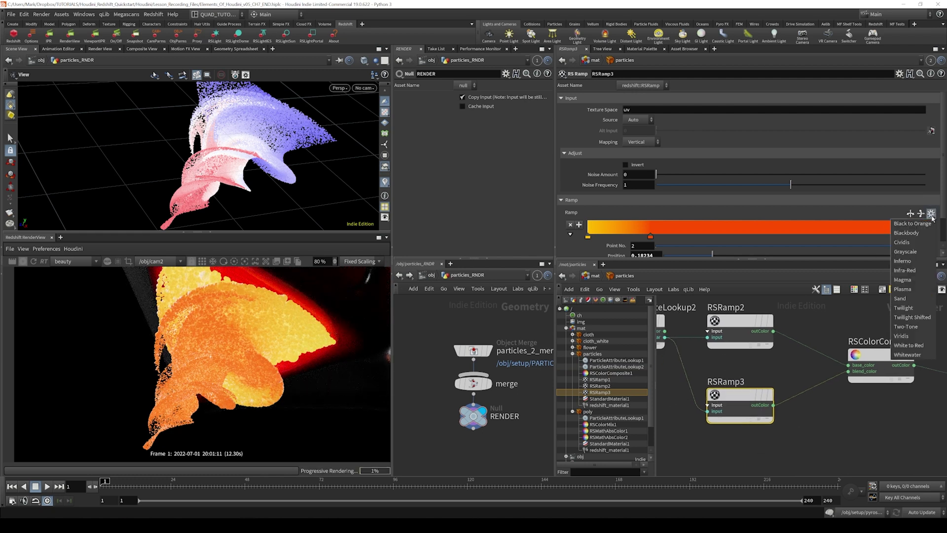
{"action": "key", "text": "ctrl+s"}
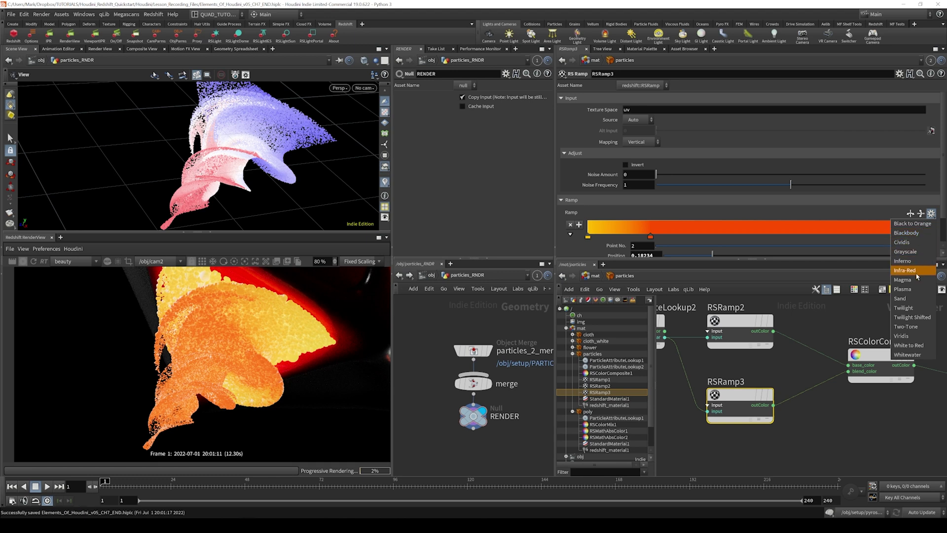
{"action": "left_click", "coordinate": [903, 252]}
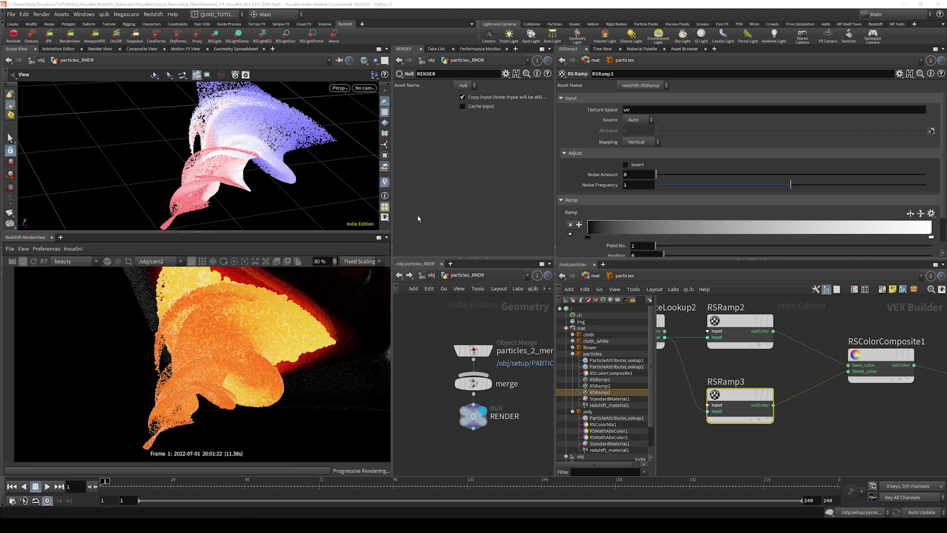
- Set the composite mode of RSColorComposite1 to Multiply
{"action": "middle_click_drag", "start_coordinate": [823, 418], "coordinate": [785, 411]}
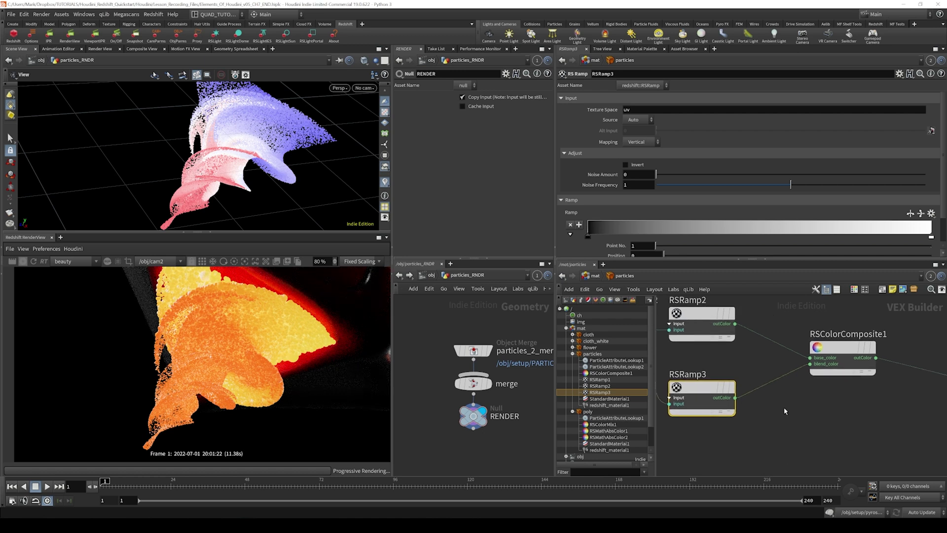
{"action": "left_click", "coordinate": [841, 350]}
{"action": "middle_click_drag", "start_coordinate": [863, 409], "coordinate": [855, 413]}
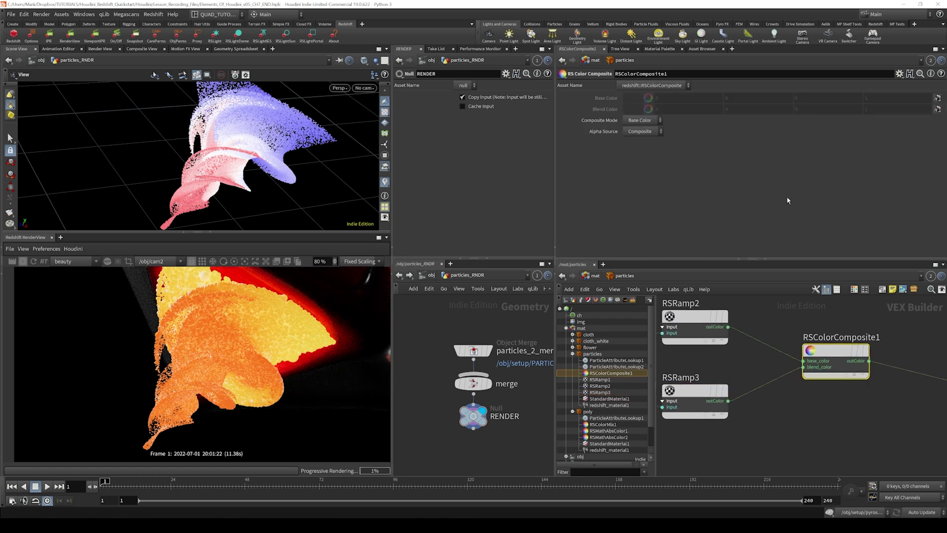
{"action": "left_click", "coordinate": [651, 122]}
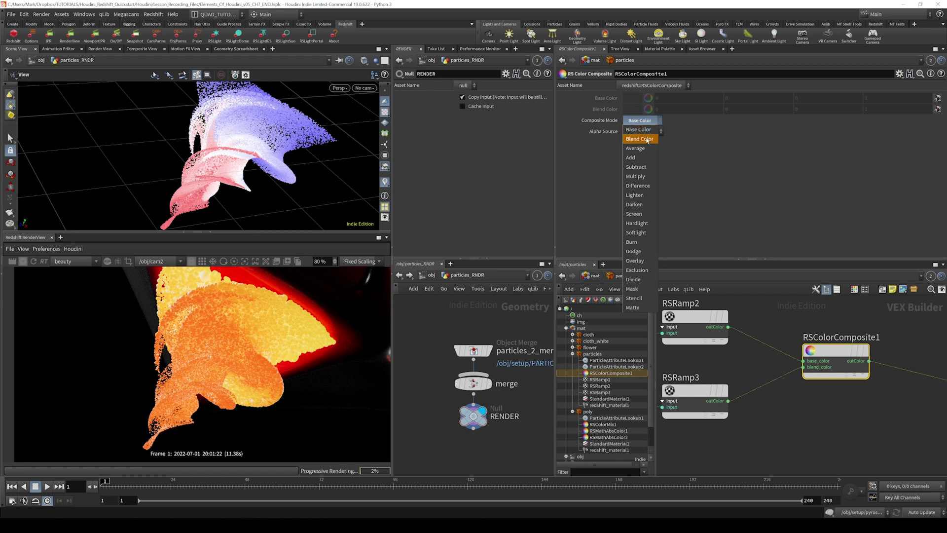
{"action": "left_click", "coordinate": [643, 179]}
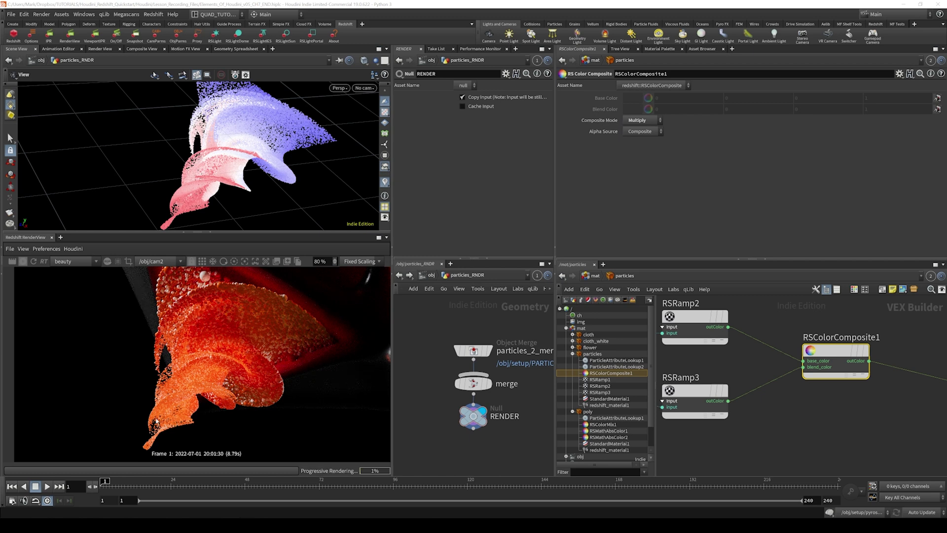
- Reverse RSRamp3's grayscale ramp so it runs from white at the start to black at the end
{"action": "left_click", "coordinate": [710, 395]}
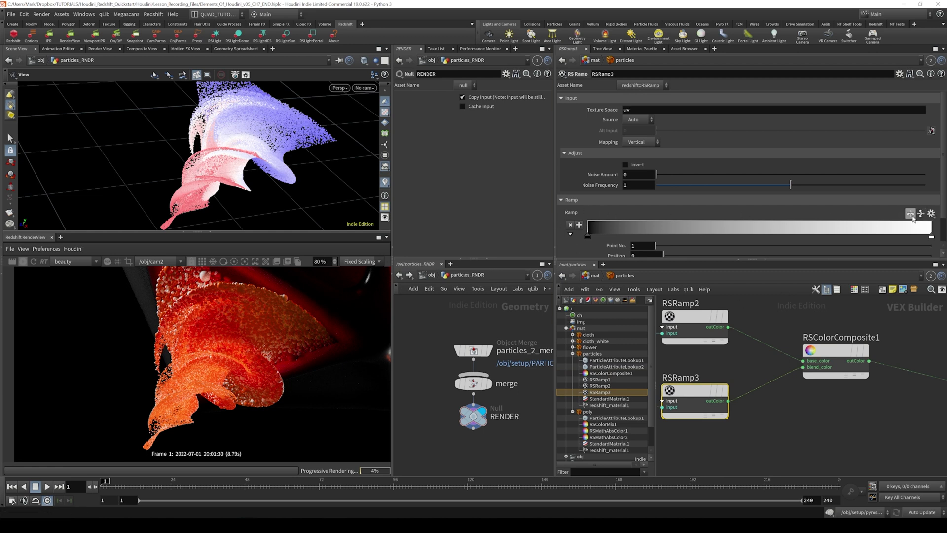
{"action": "left_click", "coordinate": [910, 214]}
{"action": "left_click", "coordinate": [911, 214]}
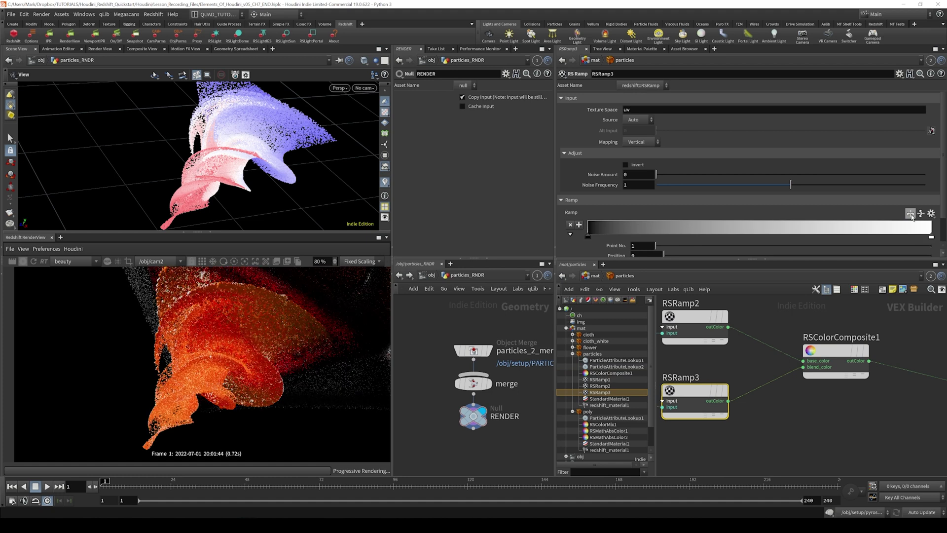
{"action": "left_click", "coordinate": [911, 215]}
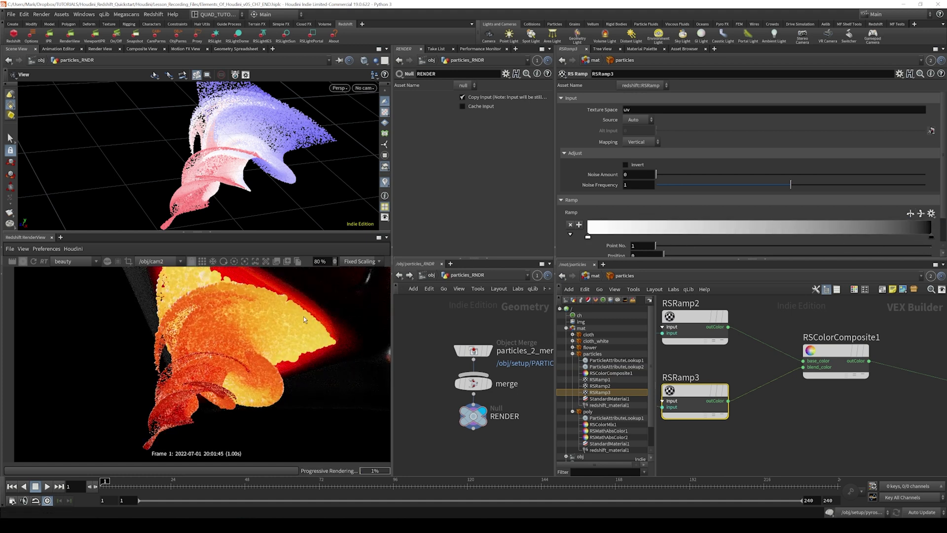
- Add two gray points to RSRamp3's ramp, placing one near the middle and the other at about 0.77
{"action": "left_click_drag", "start_coordinate": [869, 229], "coordinate": [681, 234]}
{"action": "left_click_drag", "start_coordinate": [688, 233], "coordinate": [785, 236]}
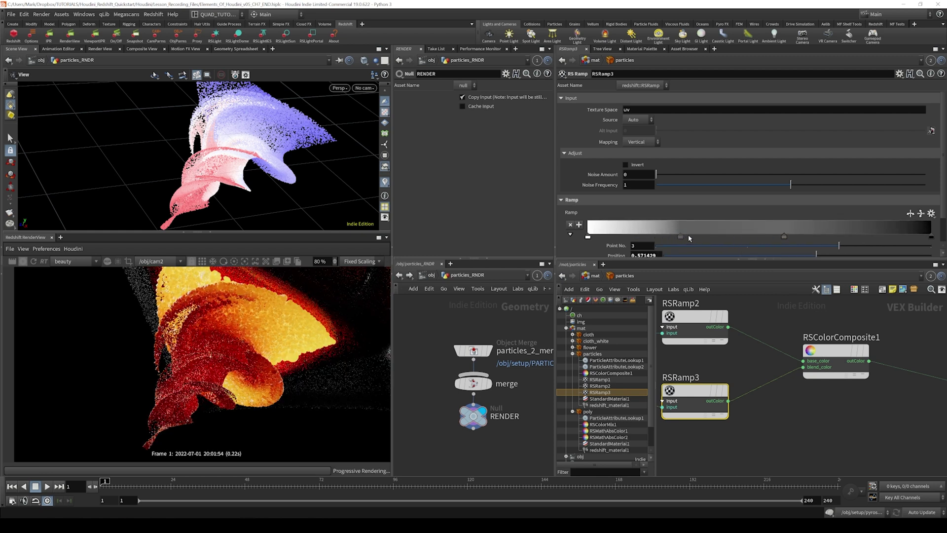
{"action": "left_click_drag", "start_coordinate": [681, 238], "coordinate": [855, 239]}
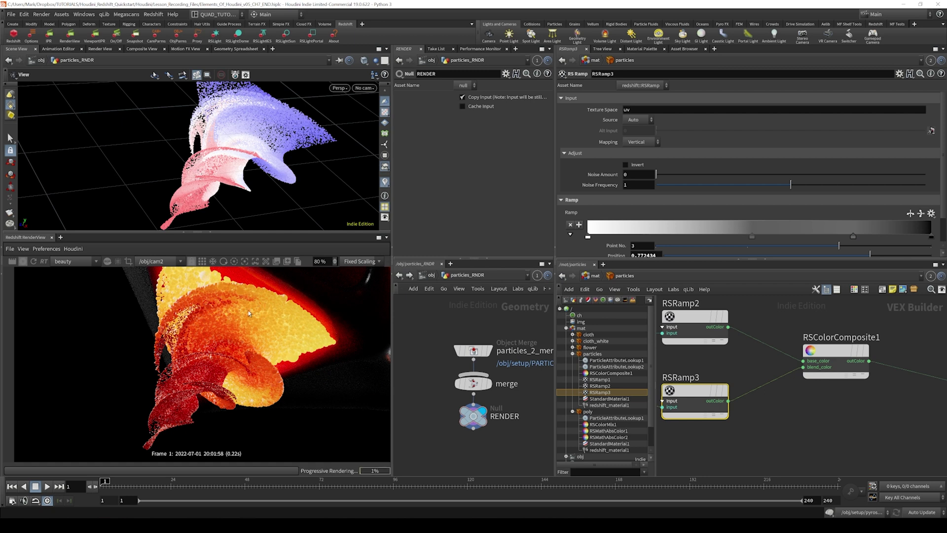
- Remove the yellow-orange starting point from RSRamp2's ramp and move the red-orange point to near the middle
{"action": "scroll", "coordinate": [234, 323], "scroll_direction": "down", "scroll_amount": 3}
{"action": "left_click_drag", "start_coordinate": [737, 359], "coordinate": [692, 300]}
{"action": "left_click_drag", "start_coordinate": [587, 238], "coordinate": [578, 279]}
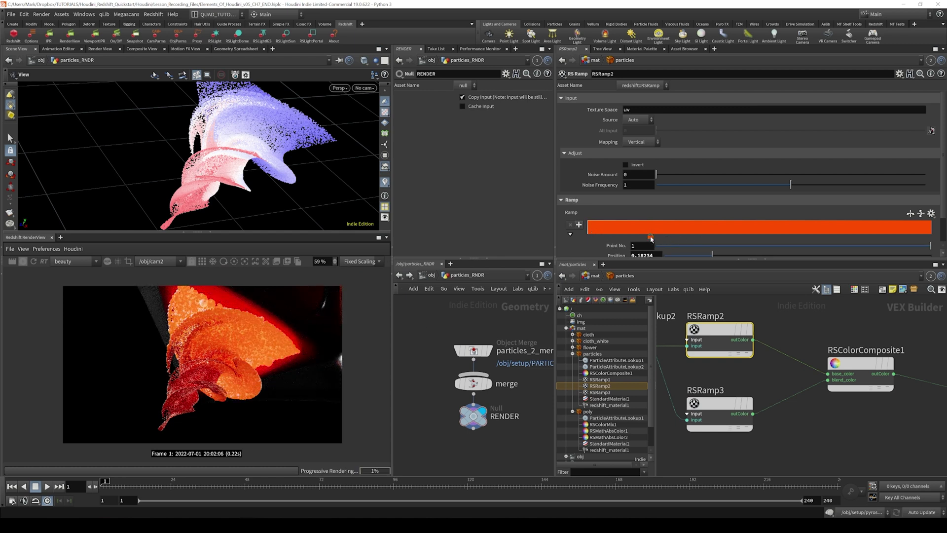
{"action": "left_click_drag", "start_coordinate": [650, 238], "coordinate": [751, 237]}
- Add a pure red point with RGB 1, 0, 0 at position 0 of RSRamp2's ramp and save the scene
{"action": "left_click", "coordinate": [610, 237]}
{"action": "double_click", "coordinate": [606, 237]}
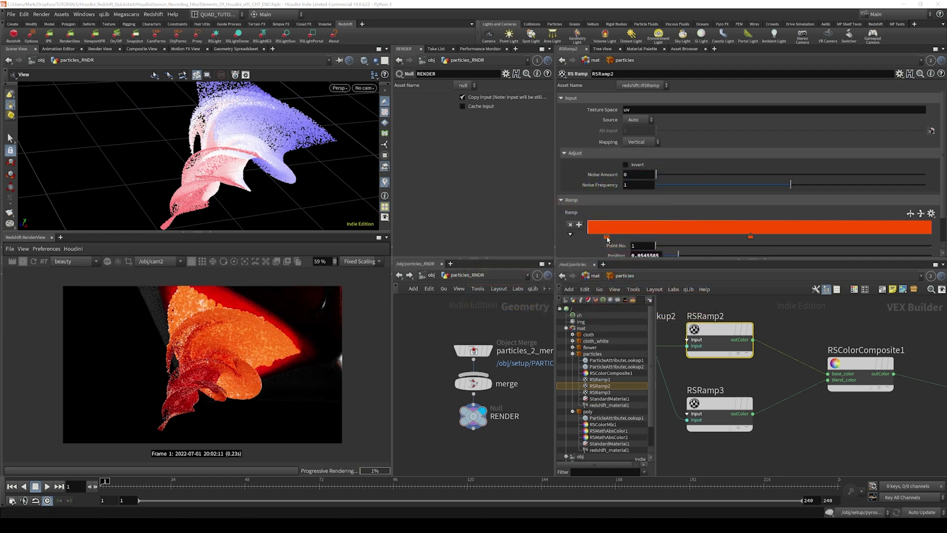
{"action": "left_click", "coordinate": [553, 174]}
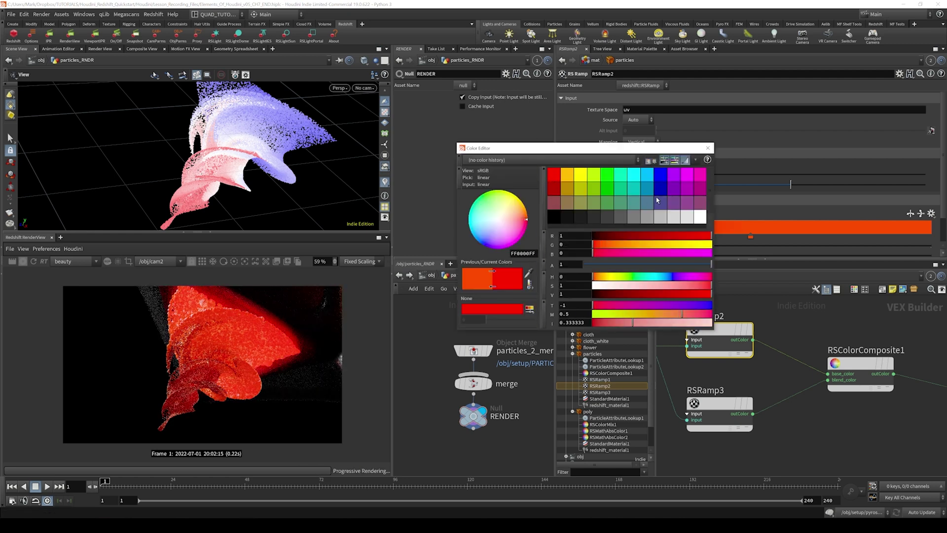
{"action": "left_click", "coordinate": [708, 148]}
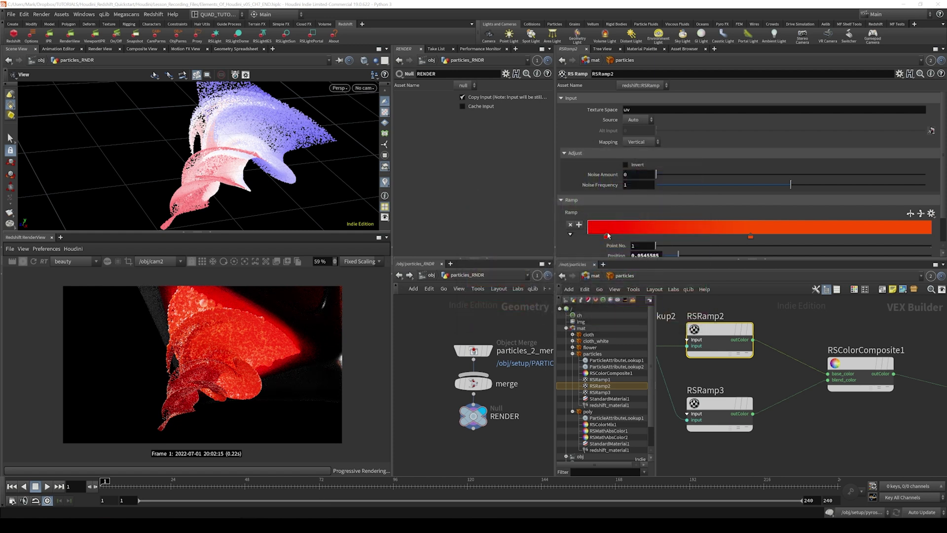
{"action": "key", "text": "ctrl+s"}
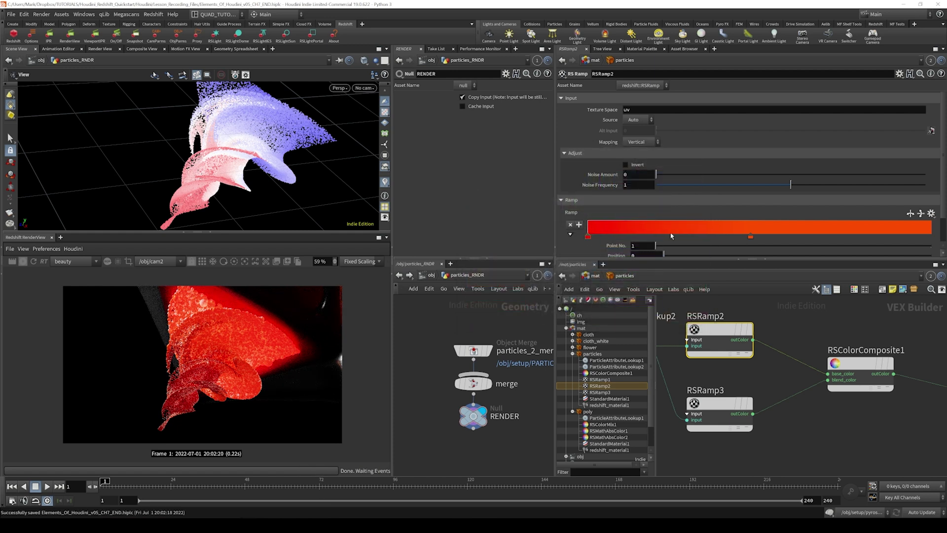
- Move RSRamp2's red-orange point closer to the red starting point
{"action": "left_click", "coordinate": [746, 237]}
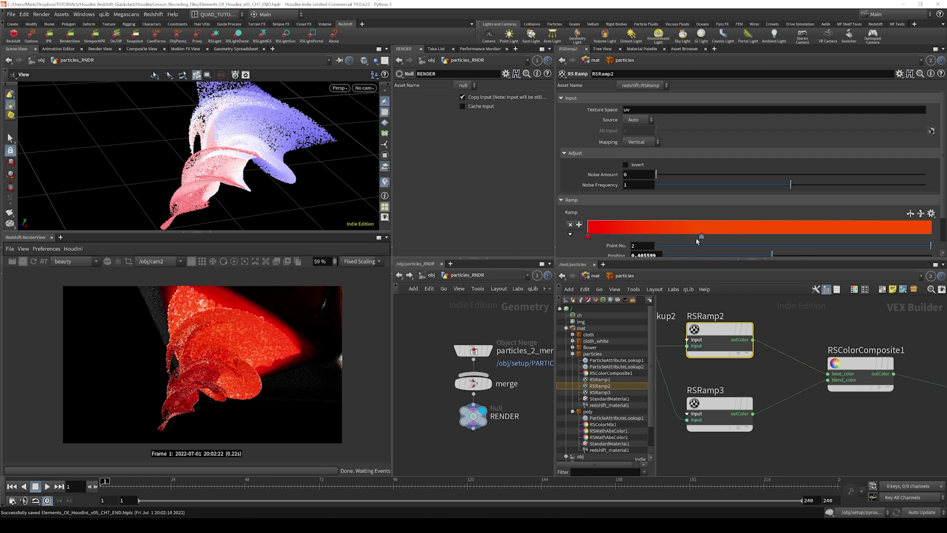